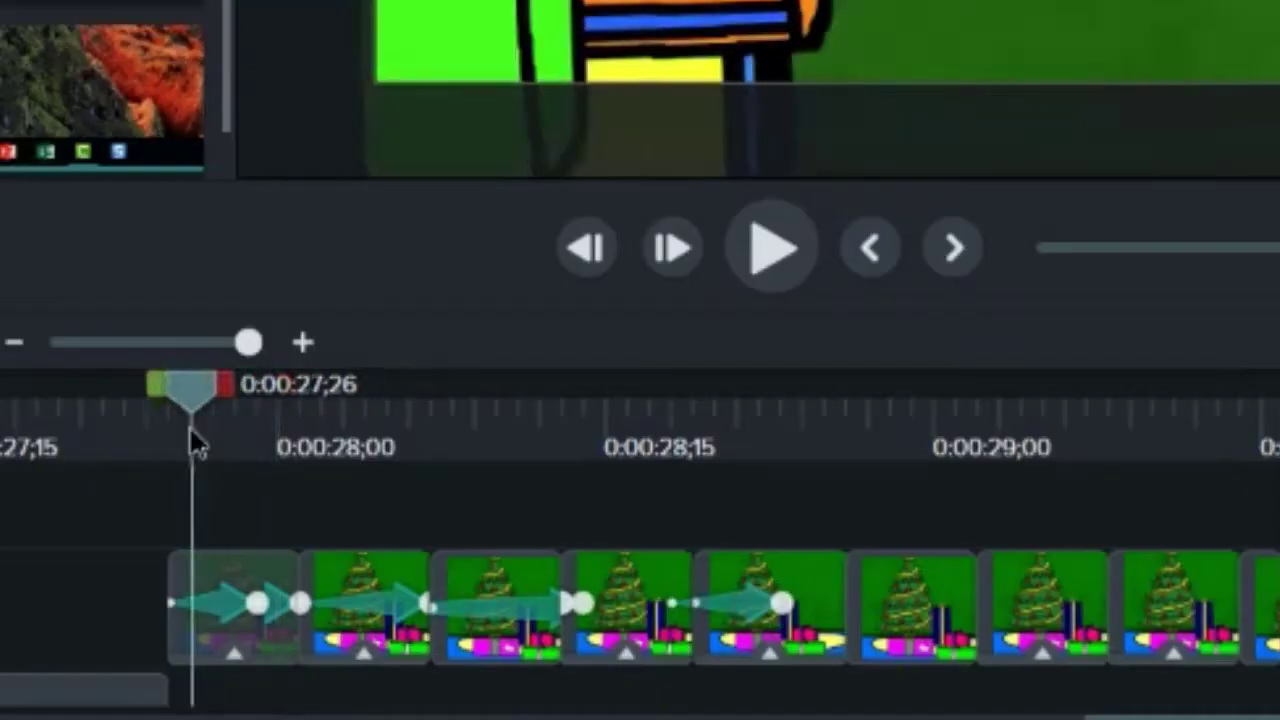
Review the Christmas tree clips between about 0:00:27;26 and 0:00:28;06 and examine a clip's Colorize settings
drag(262, 563, 289, 565)
drag(271, 445, 408, 451)
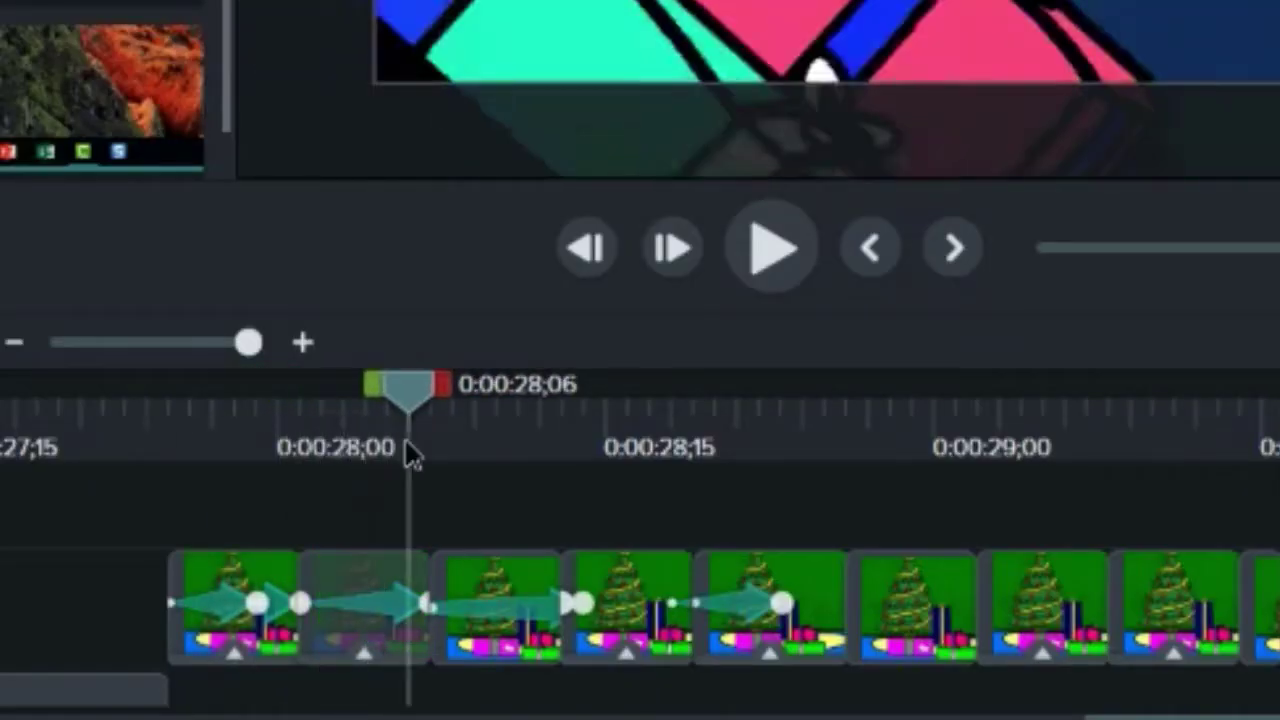
click(472, 563)
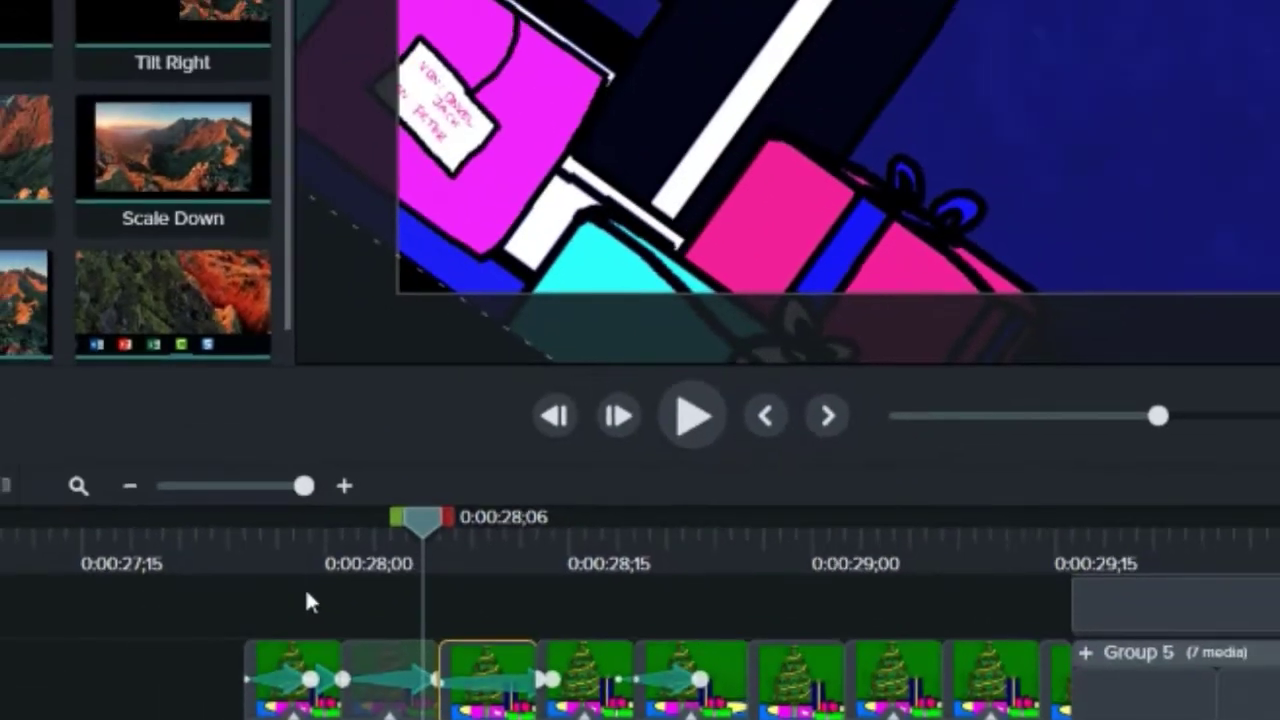
click(258, 544)
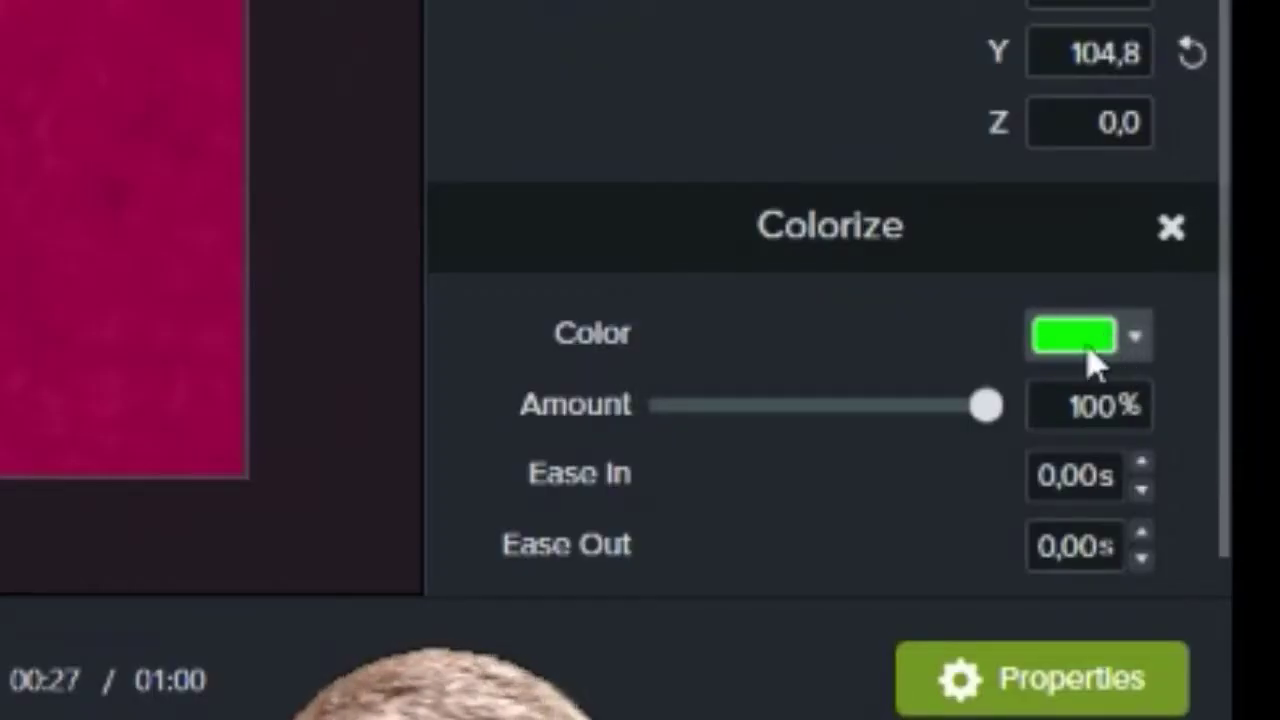
drag(285, 572, 400, 575)
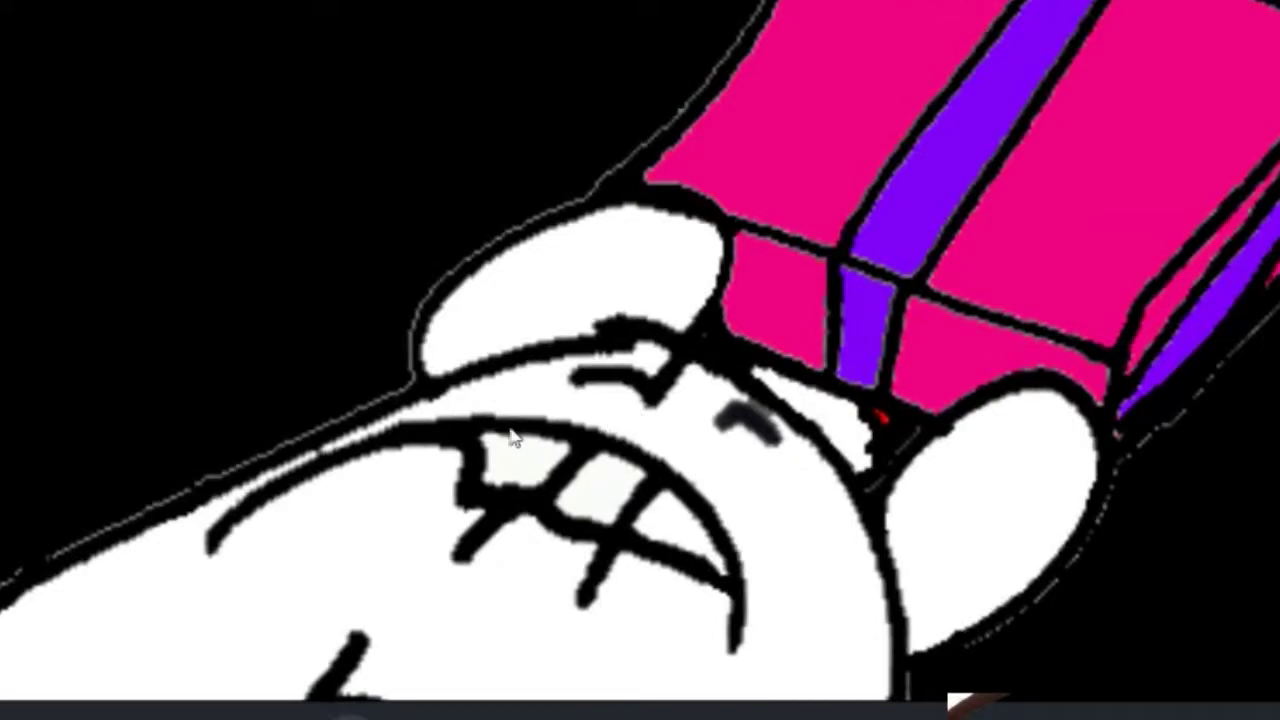
Review the Group 4 frames of the white character rising with the gift while Track 3 is hidden
scroll(763, 483, down, 3)
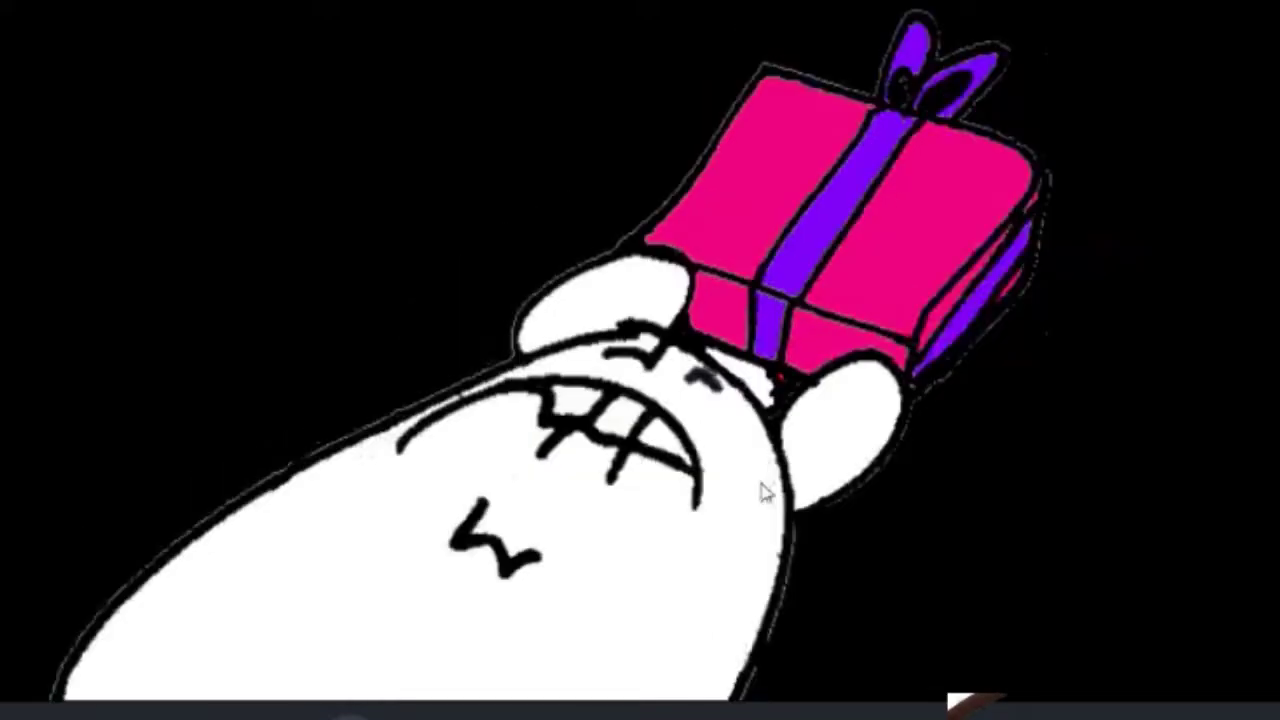
scroll(760, 487, up, 1)
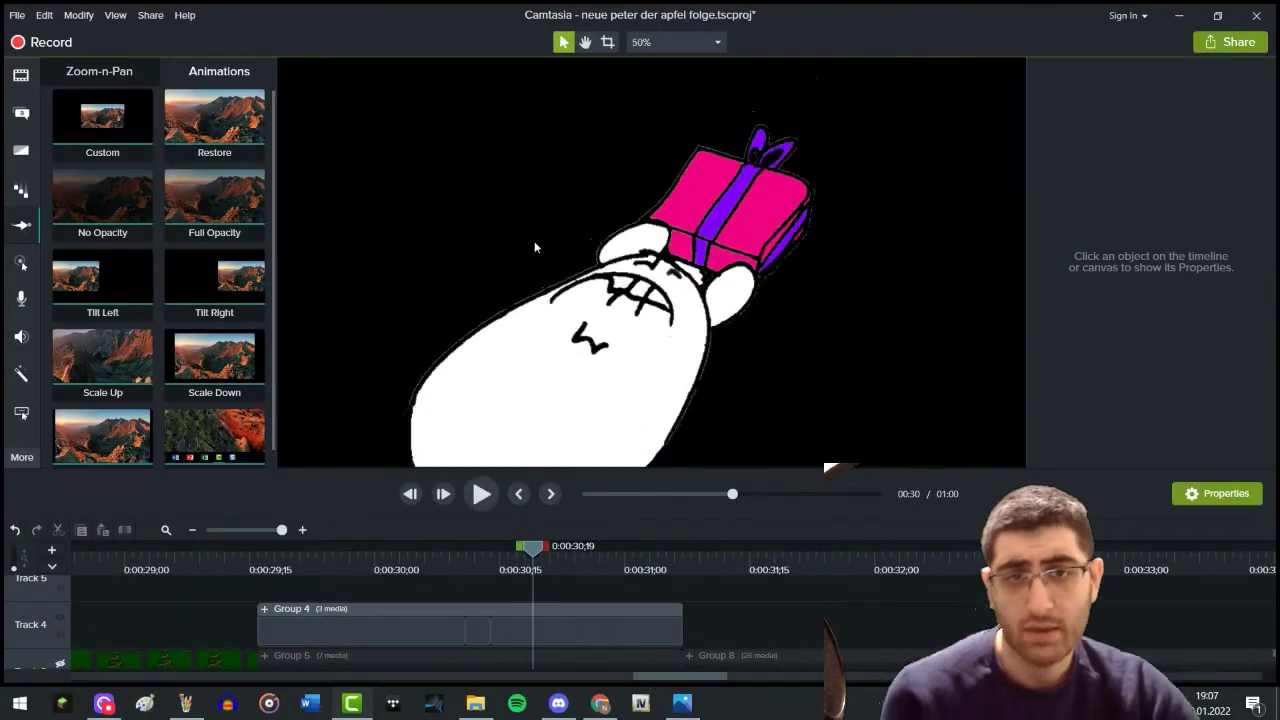
click(335, 560)
drag(335, 565, 374, 565)
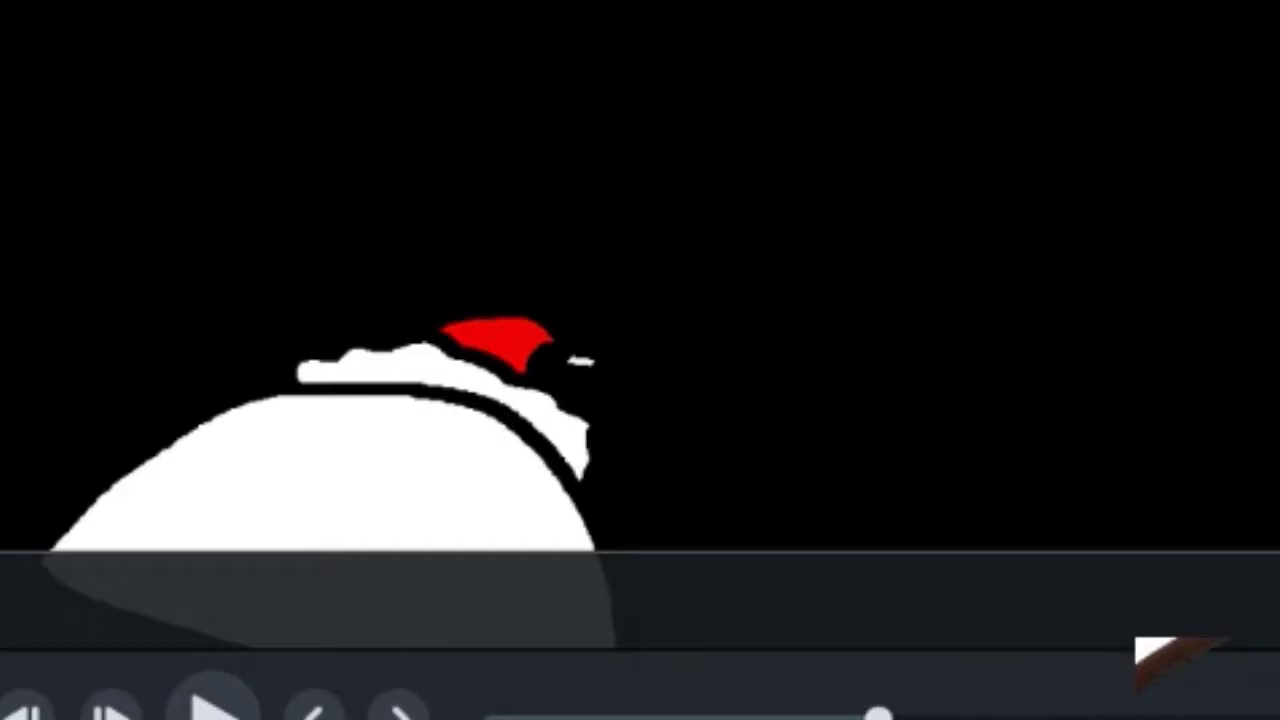
drag(379, 438, 492, 192)
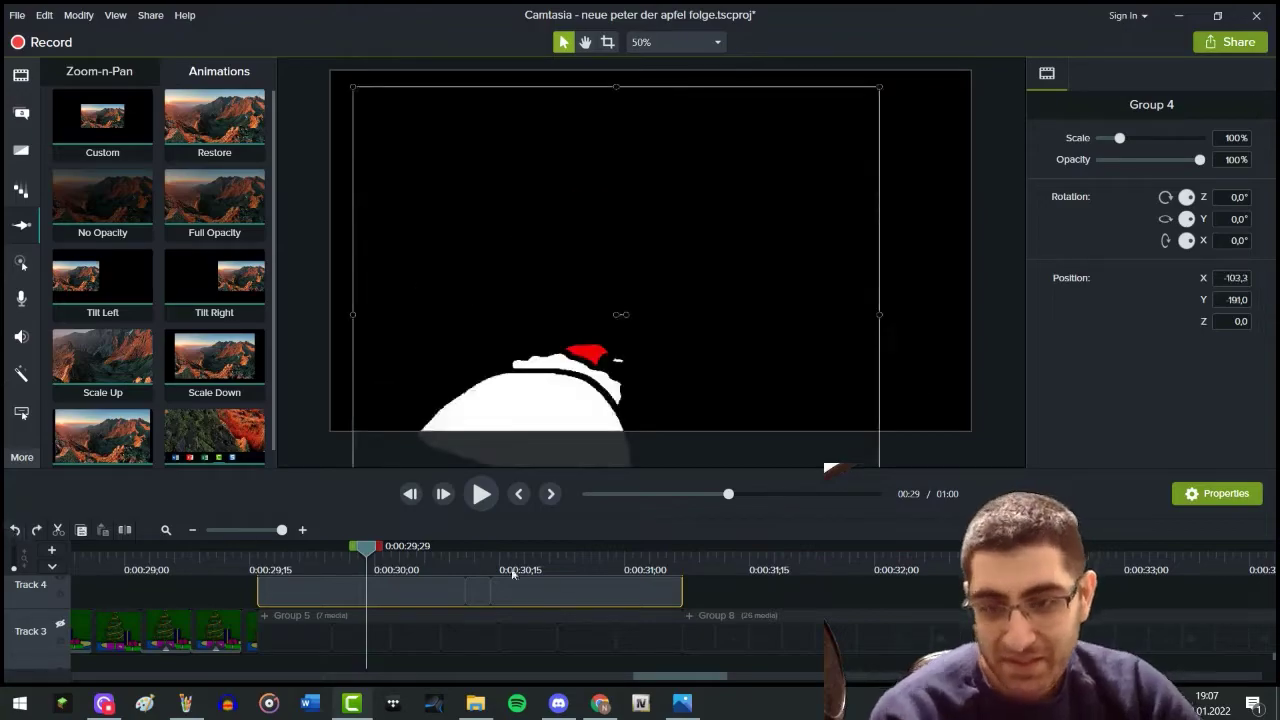
drag(370, 562, 404, 560)
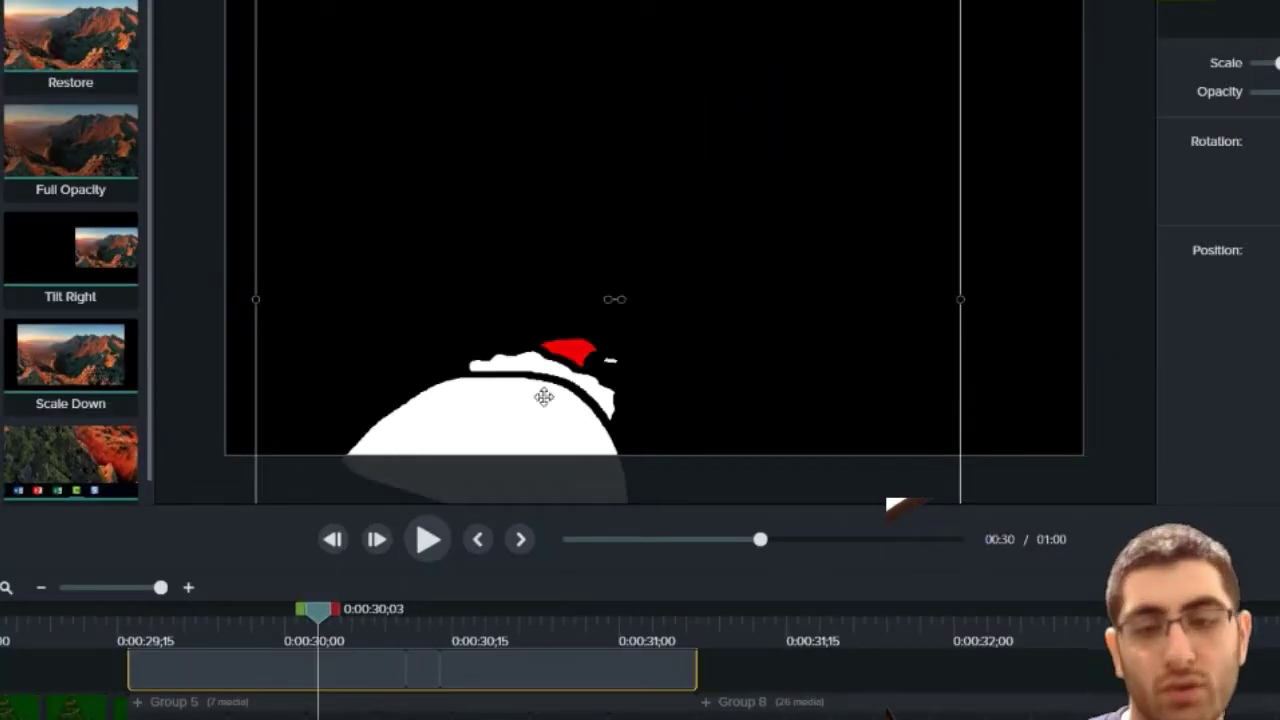
drag(379, 624, 417, 624)
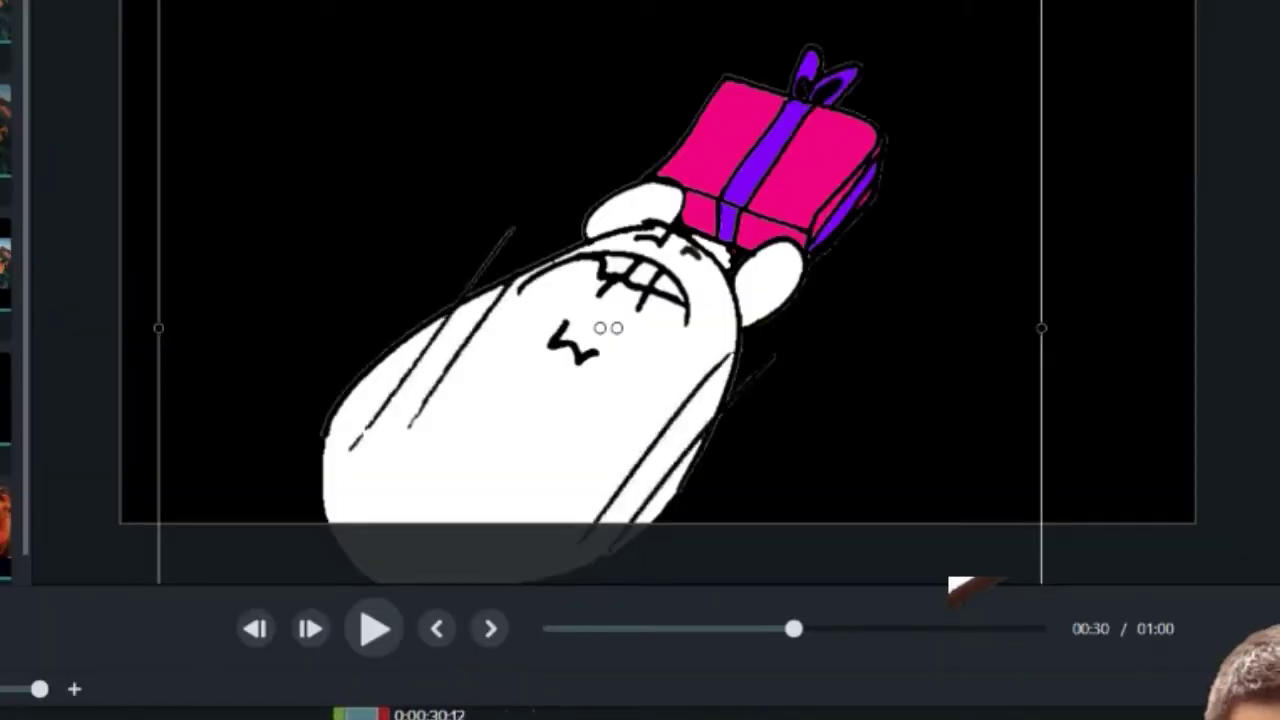
mouse_move(361, 714)
mouse_down()
mouse_move(455, 714)
mouse_move(375, 714)
mouse_up()
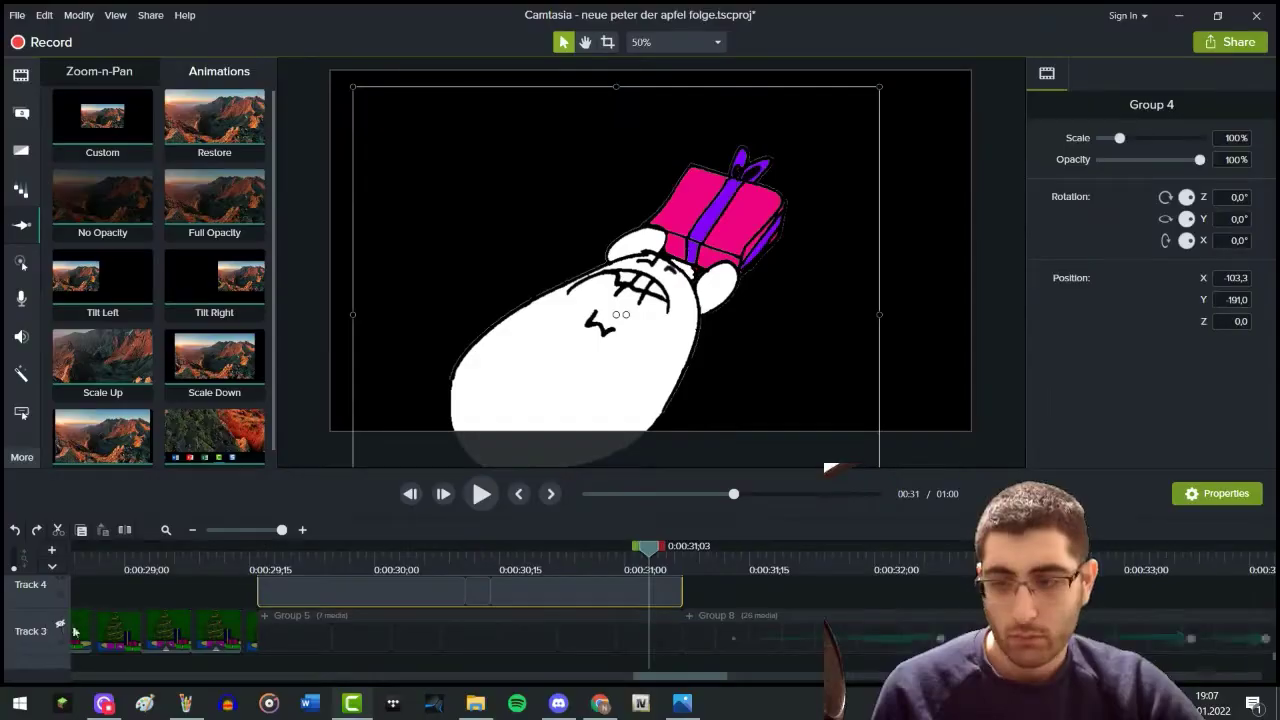
Show Track 3 with Track 4 hidden, then expand Group 5 and review its recoloured crowd clips
click(60, 626)
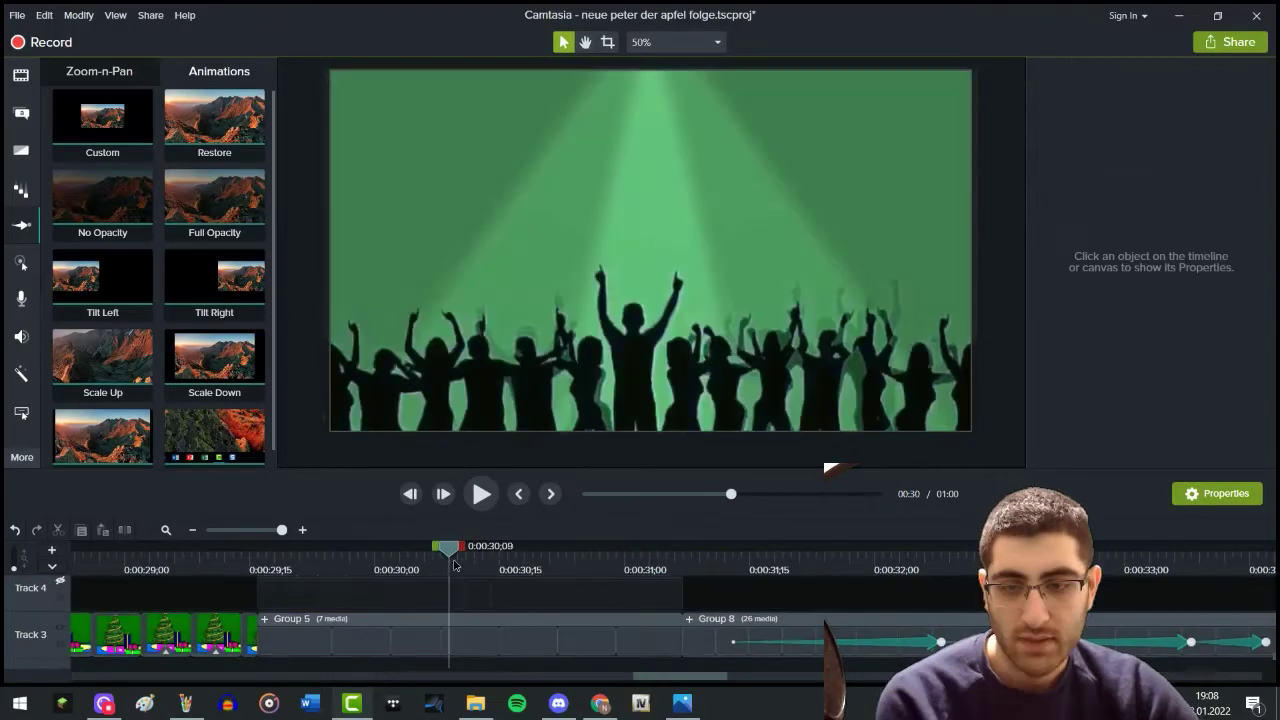
drag(449, 564, 457, 564)
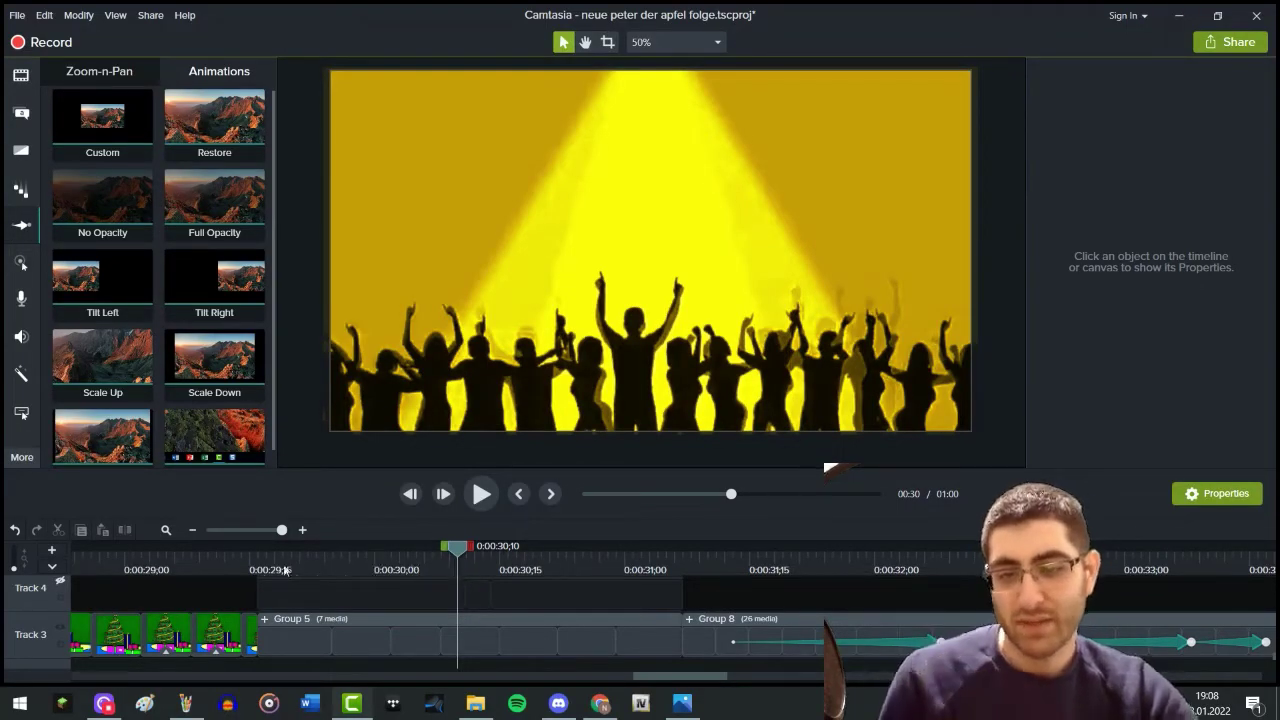
click(265, 619)
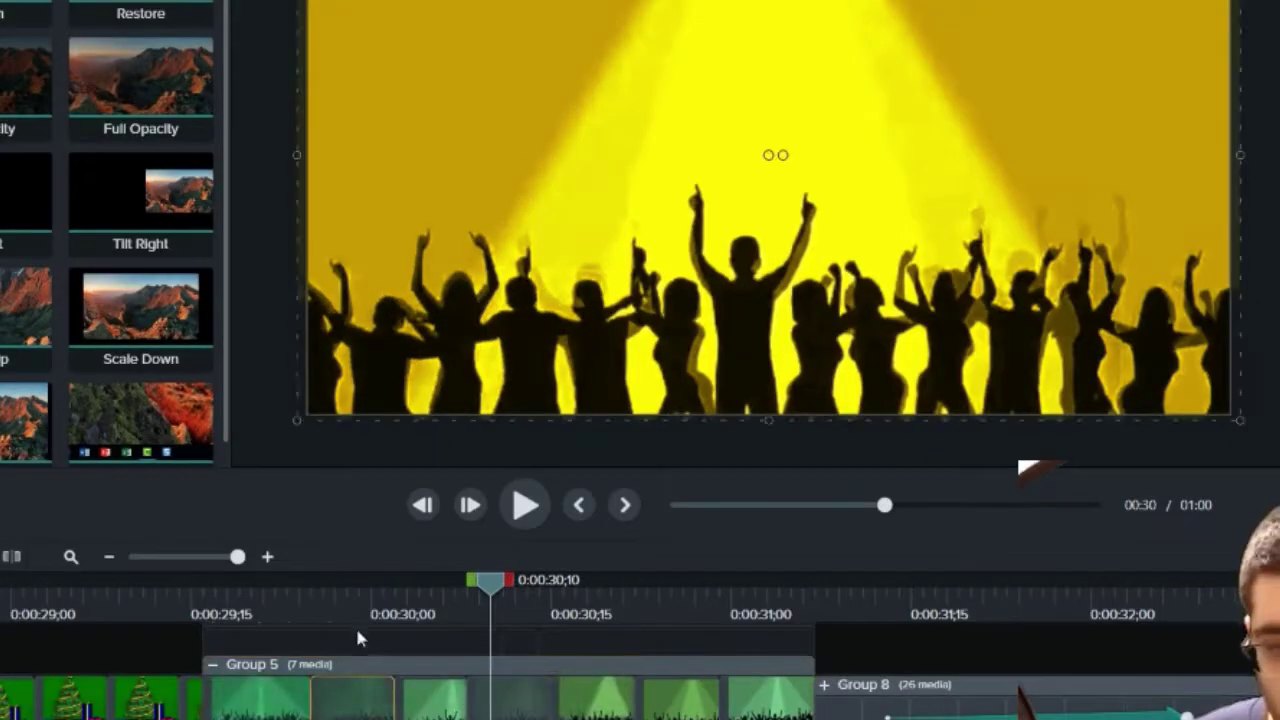
drag(394, 612, 783, 614)
Make Track 4 visible again and play back the character together with the crowd background
click(61, 581)
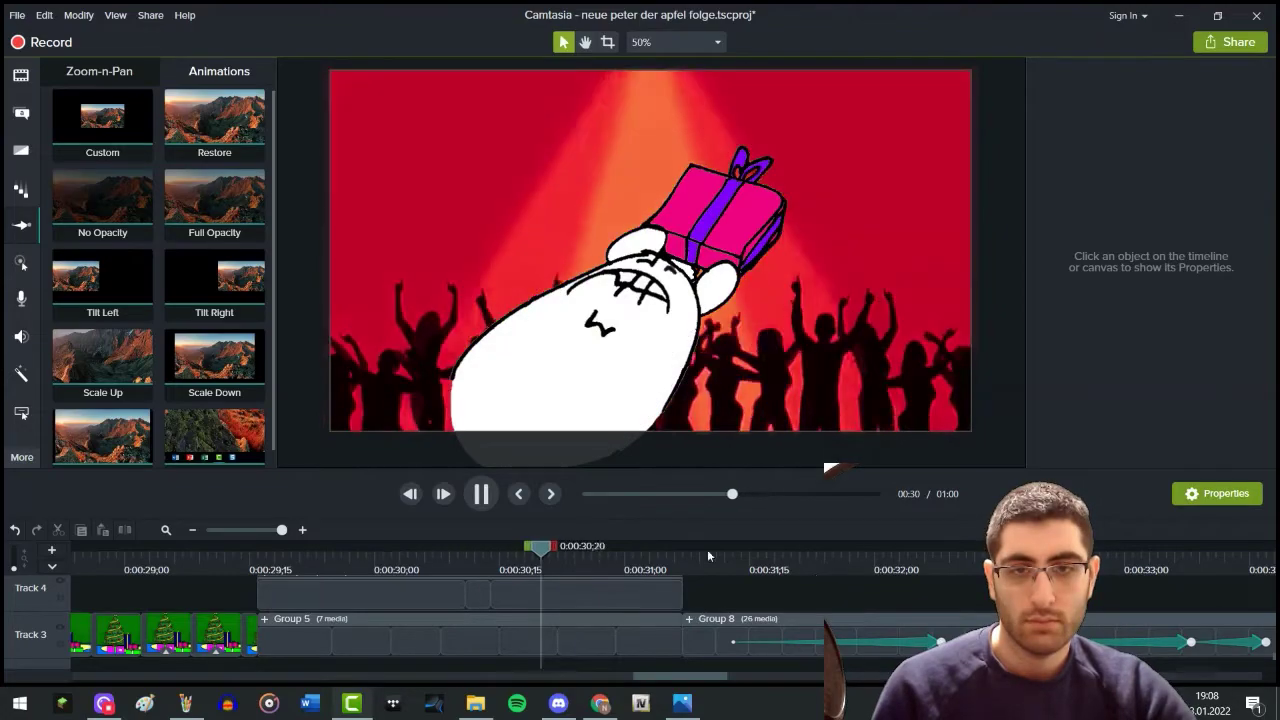
click(481, 494)
Examine the stage scene in Group 8 between about 0:00:31;13 and 0:00:32;19, watching the lighting colours and zoom animation
drag(686, 688, 720, 685)
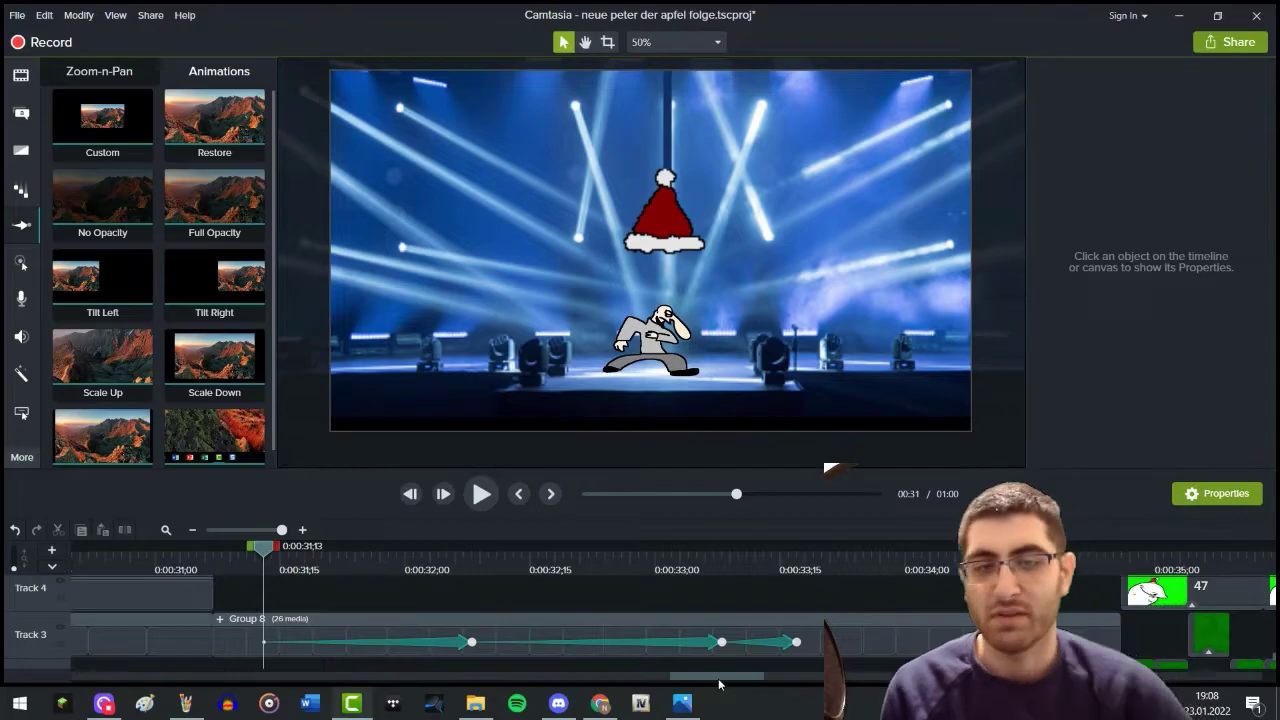
drag(263, 547, 378, 557)
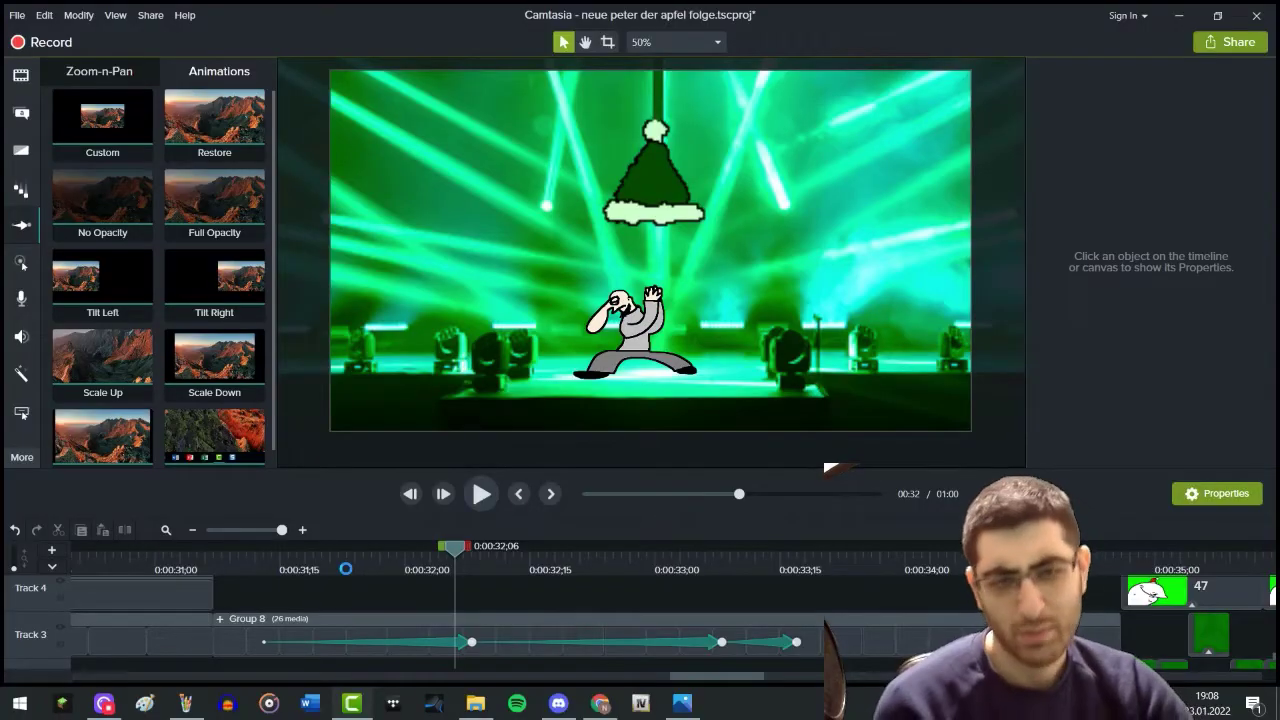
click(490, 570)
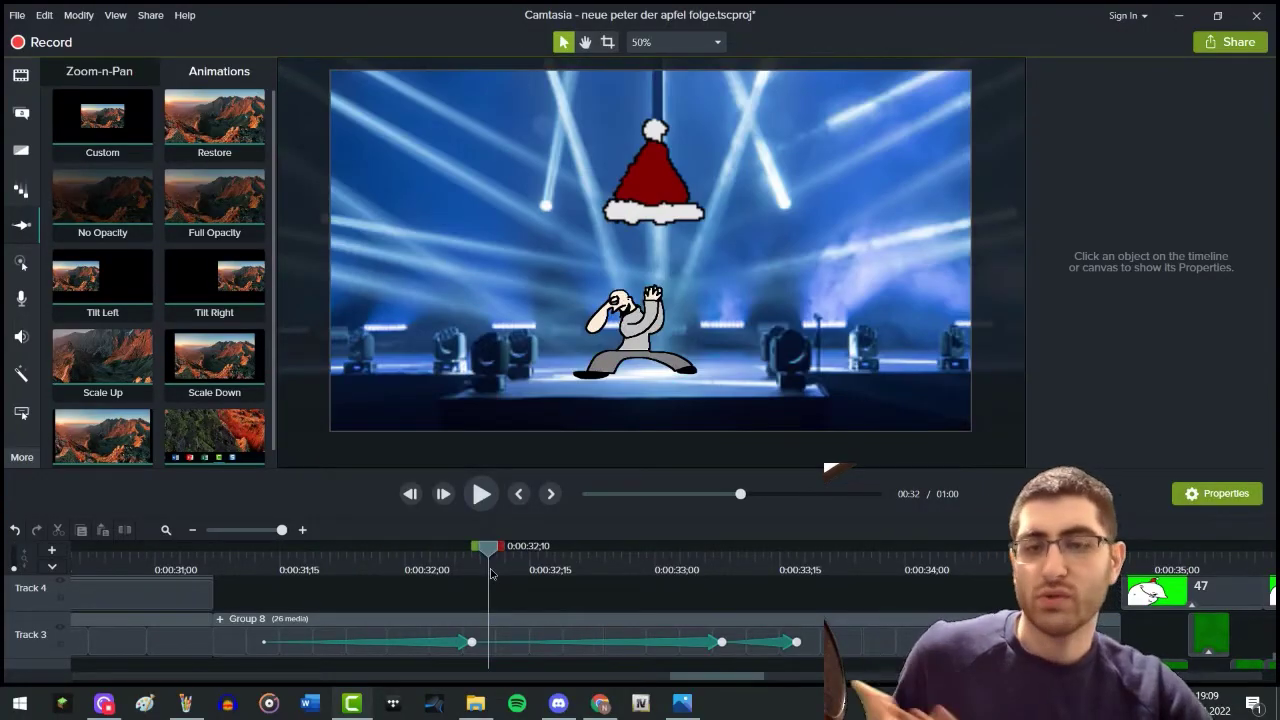
drag(490, 572, 557, 585)
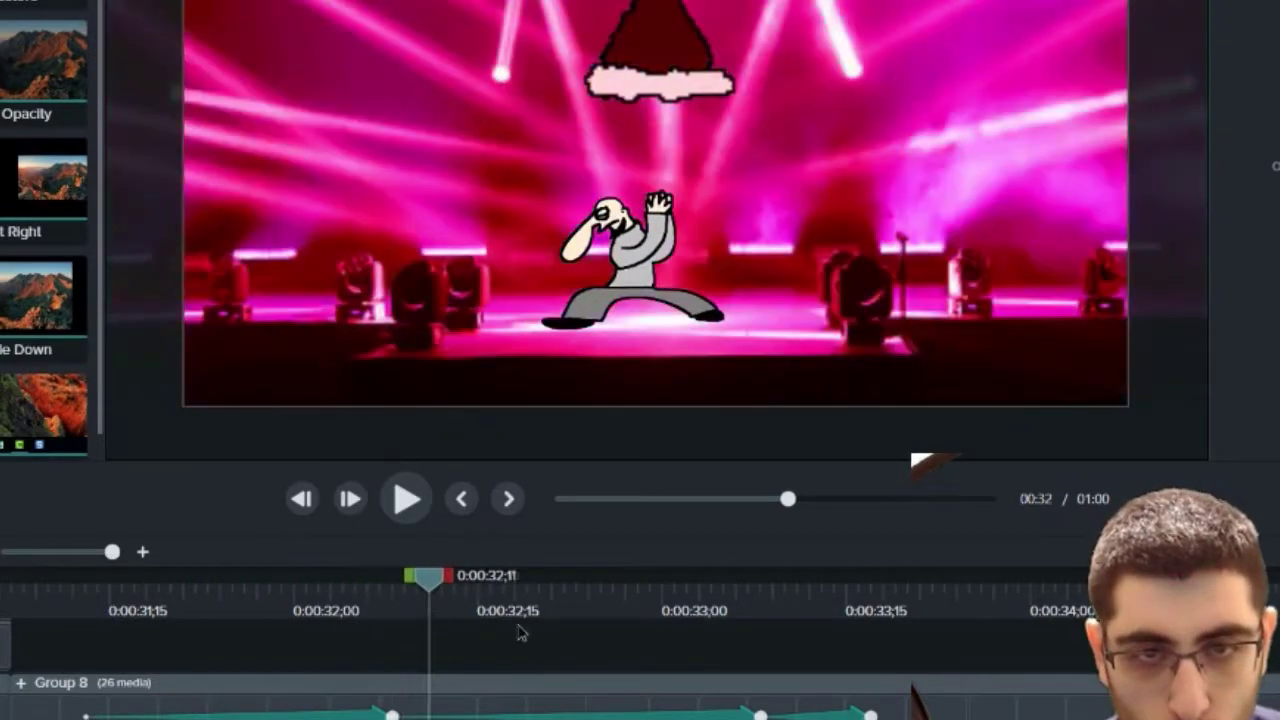
drag(518, 633, 509, 662)
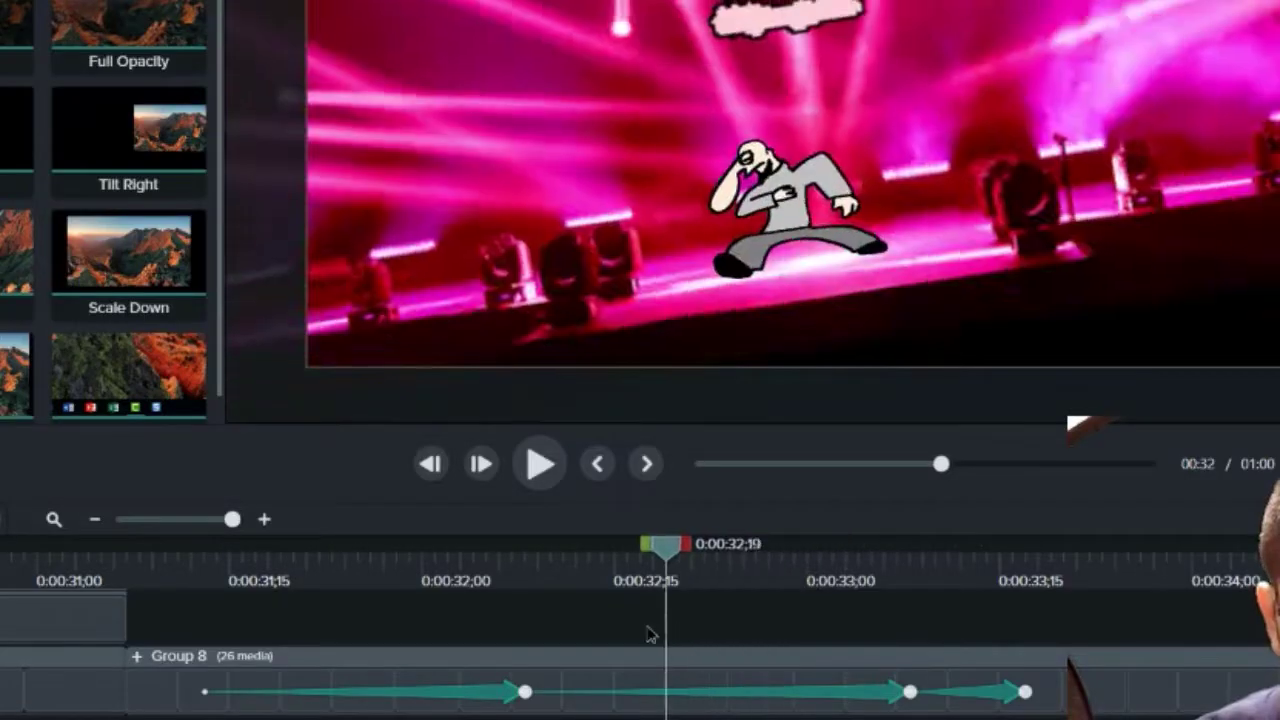
drag(650, 635, 559, 683)
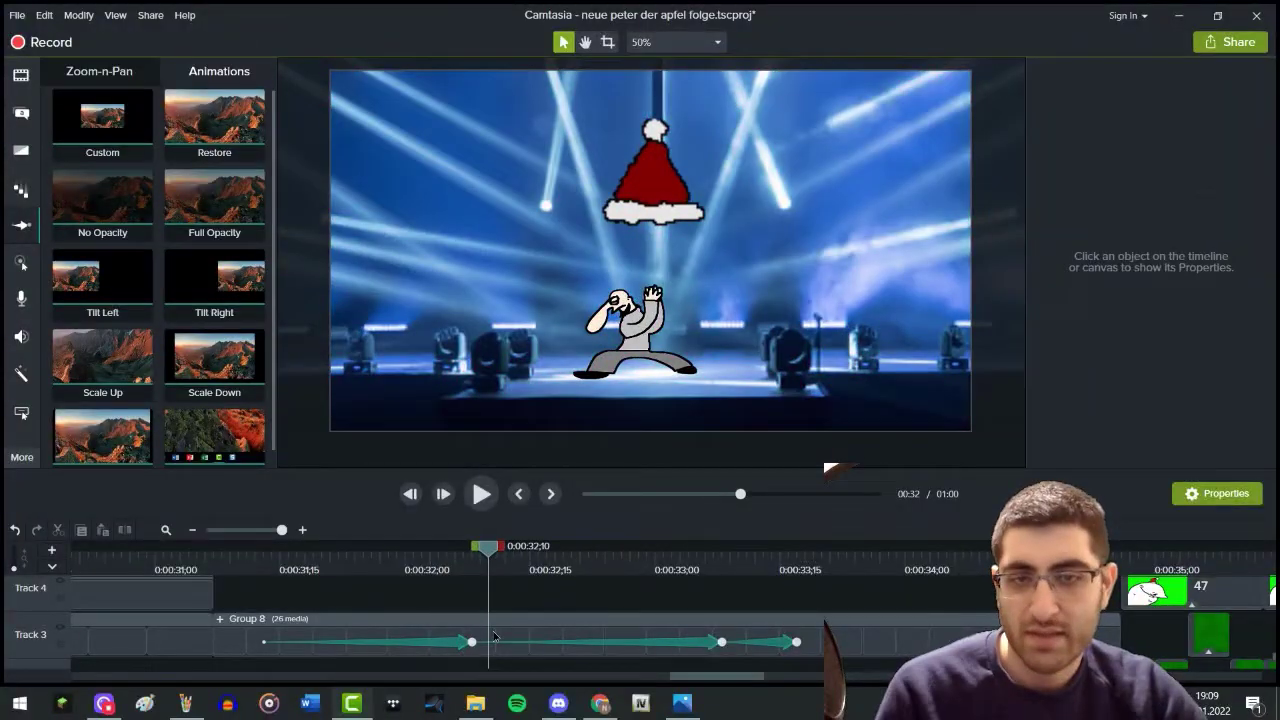
drag(493, 635, 335, 628)
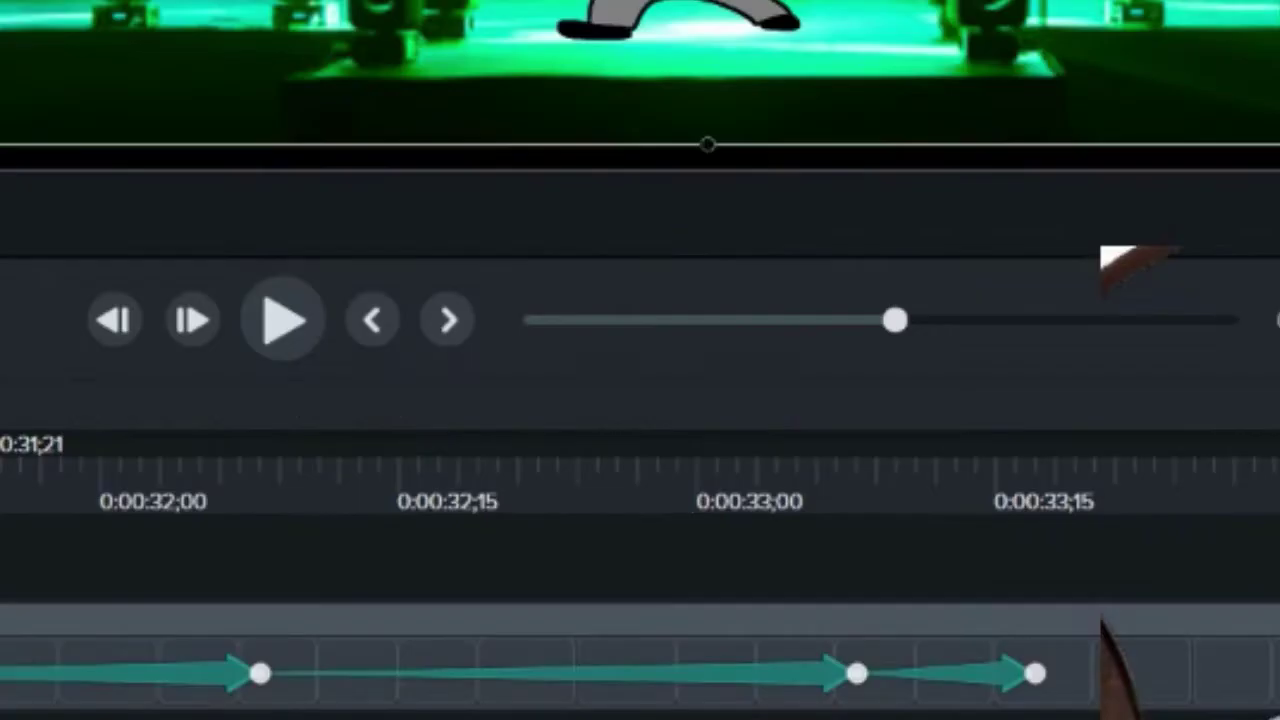
Expand Group 8 and its nested Group 7 to show their individual clips
click(219, 618)
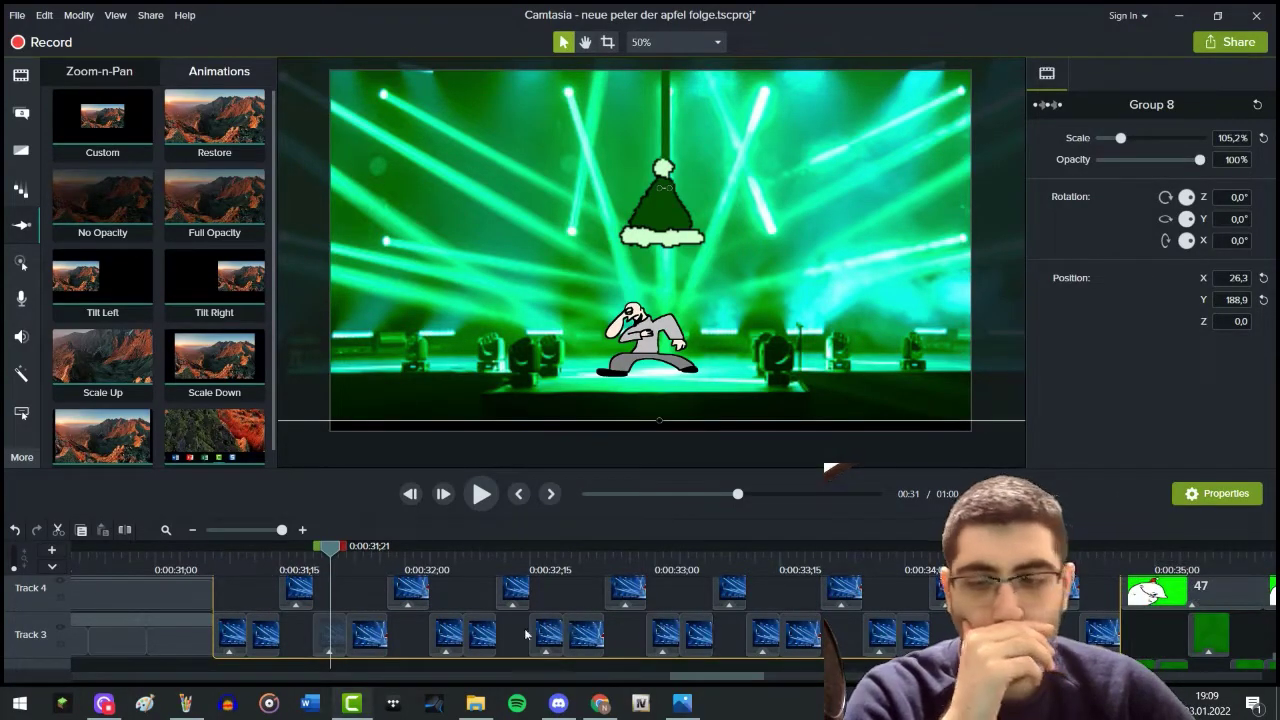
scroll(517, 635, up, 3)
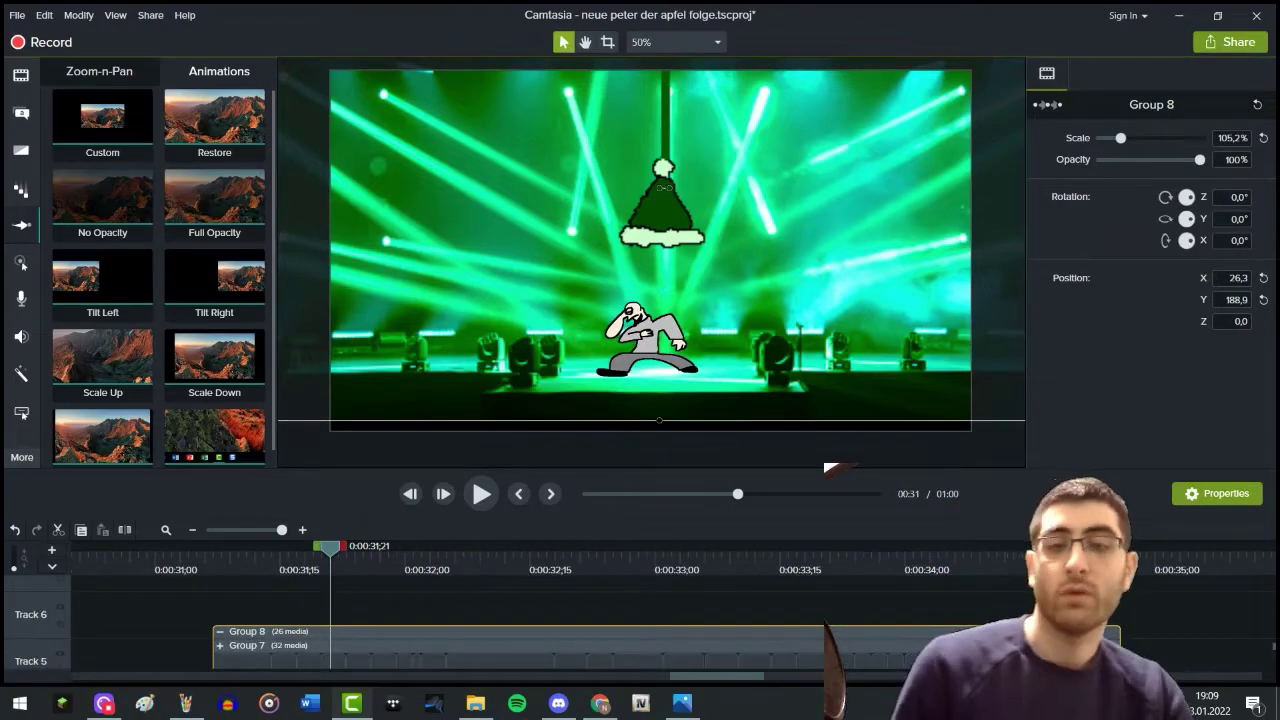
key(ctrl+y)
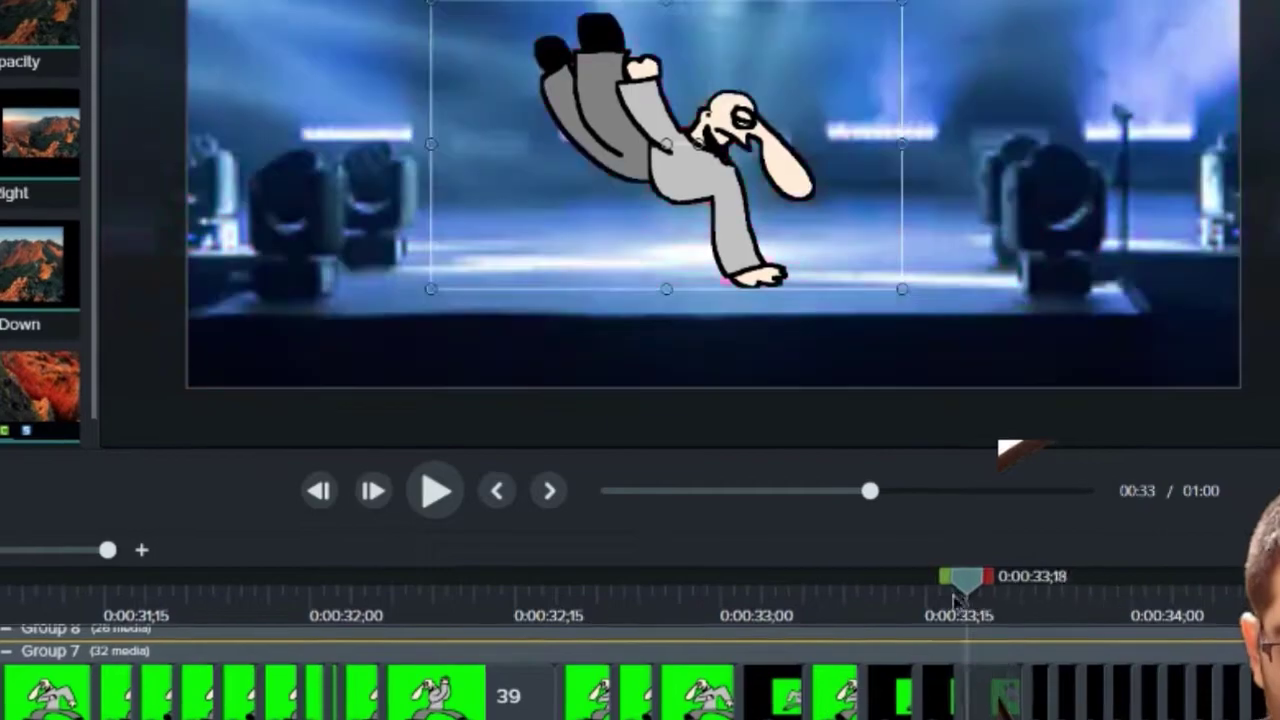
Step frame by frame through the dancer's moves in Group 7 from about 0:00:33;18 to 0:00:34;02
mouse_move(955, 600)
mouse_down()
mouse_move(906, 600)
mouse_move(962, 601)
mouse_up()
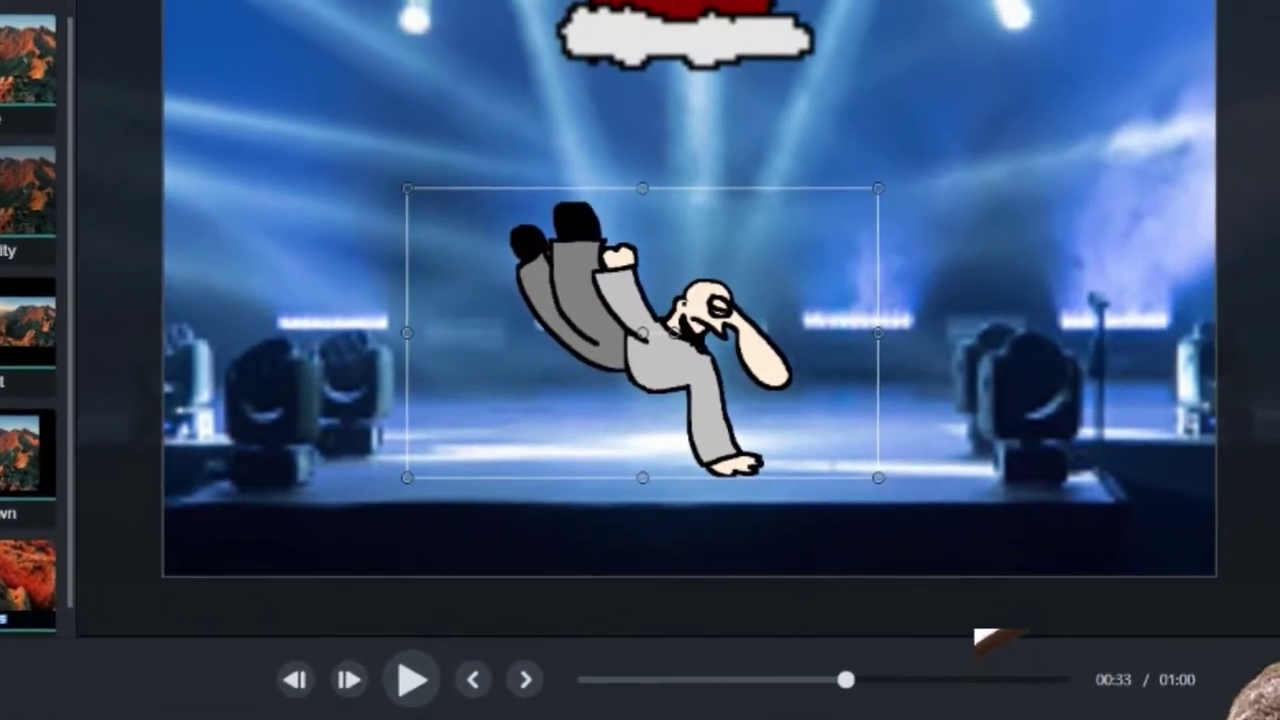
key(period)
key(period)
key(period)
key(period)
key(period)
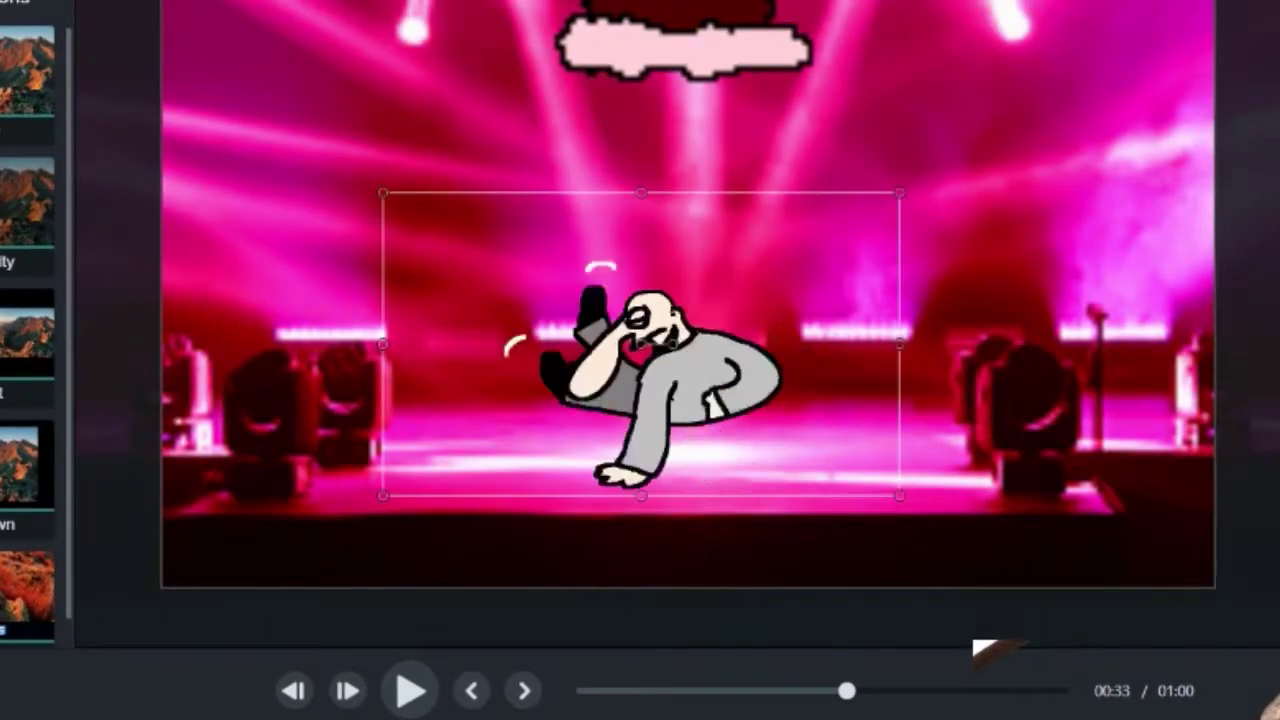
key(Right)
key(Right)
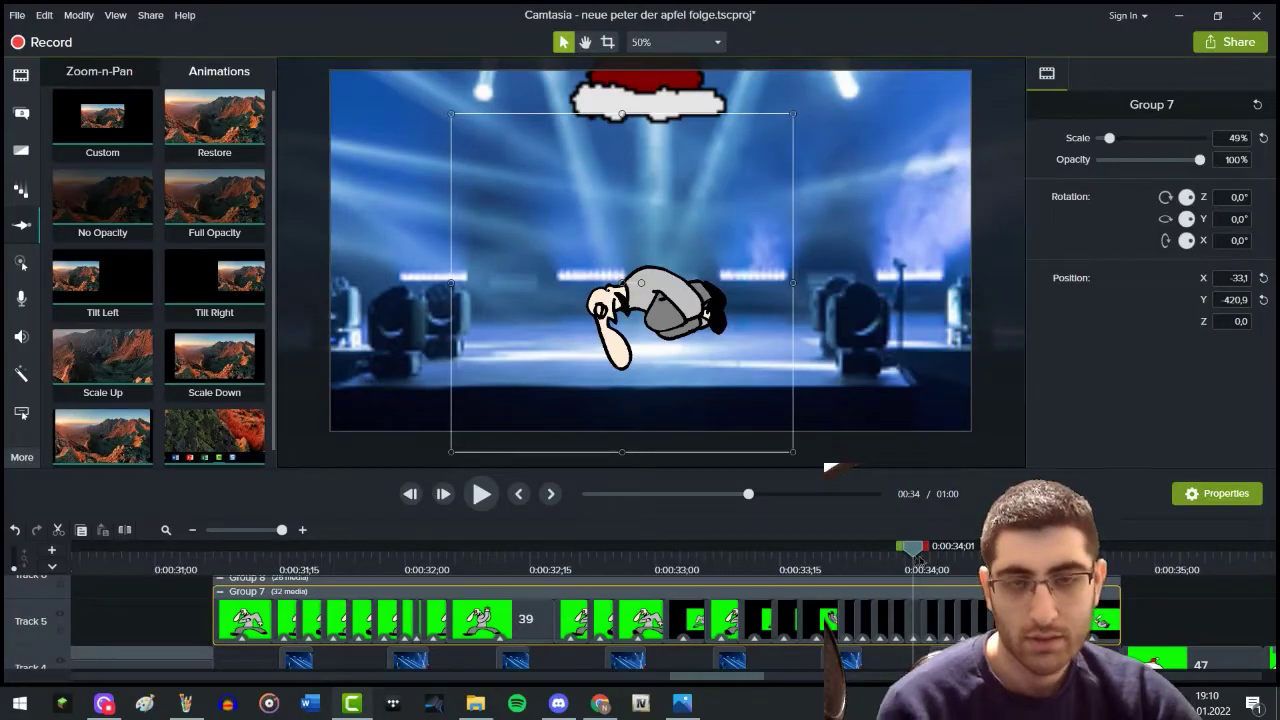
key(Right)
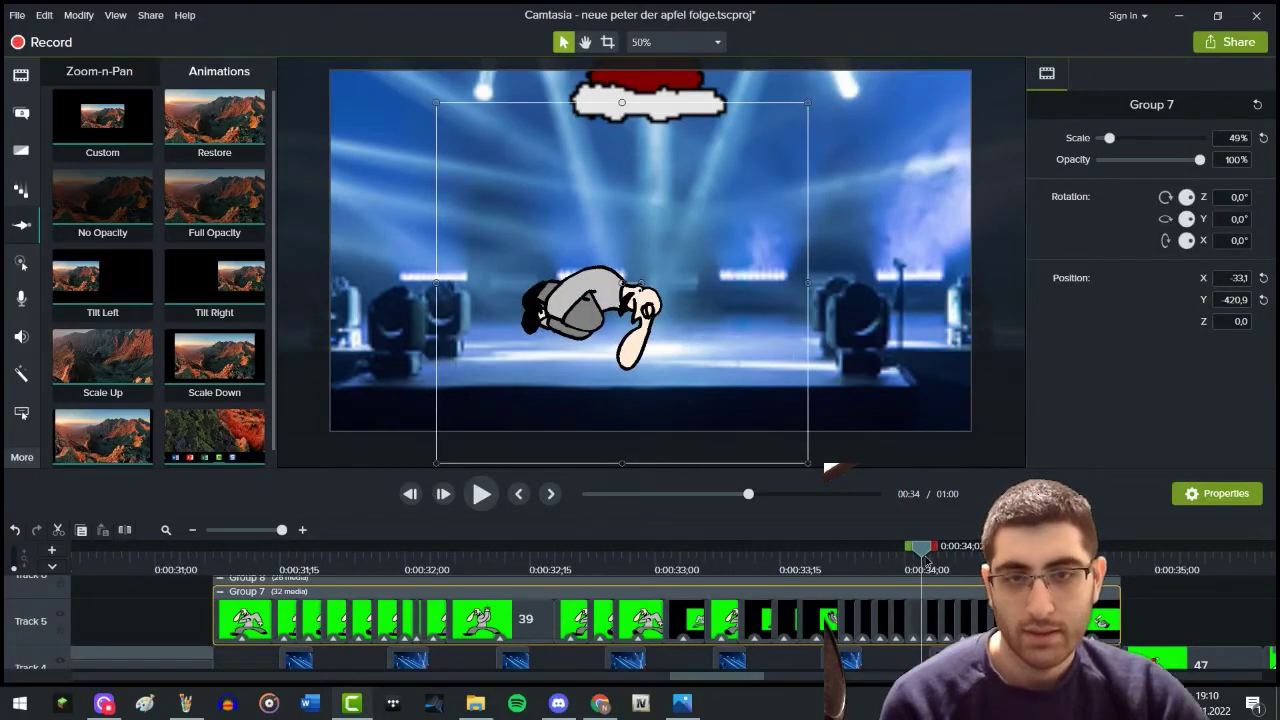
Try rotating the dancer in Group 7 to 152.8° on the canvas, then undo the rotation
click(585, 42)
mouse_move(636, 238)
mouse_down()
mouse_move(628, 277)
mouse_move(628, 248)
mouse_up()
click(563, 42)
drag(636, 293, 566, 268)
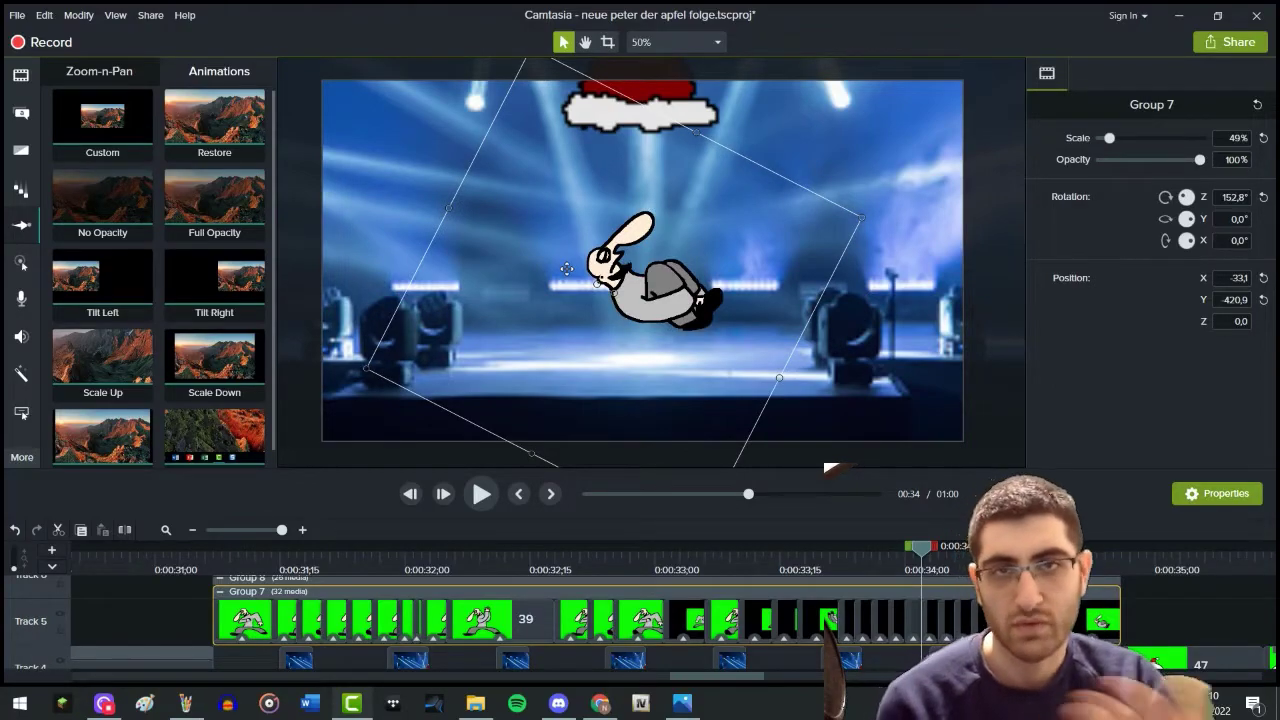
click(13, 531)
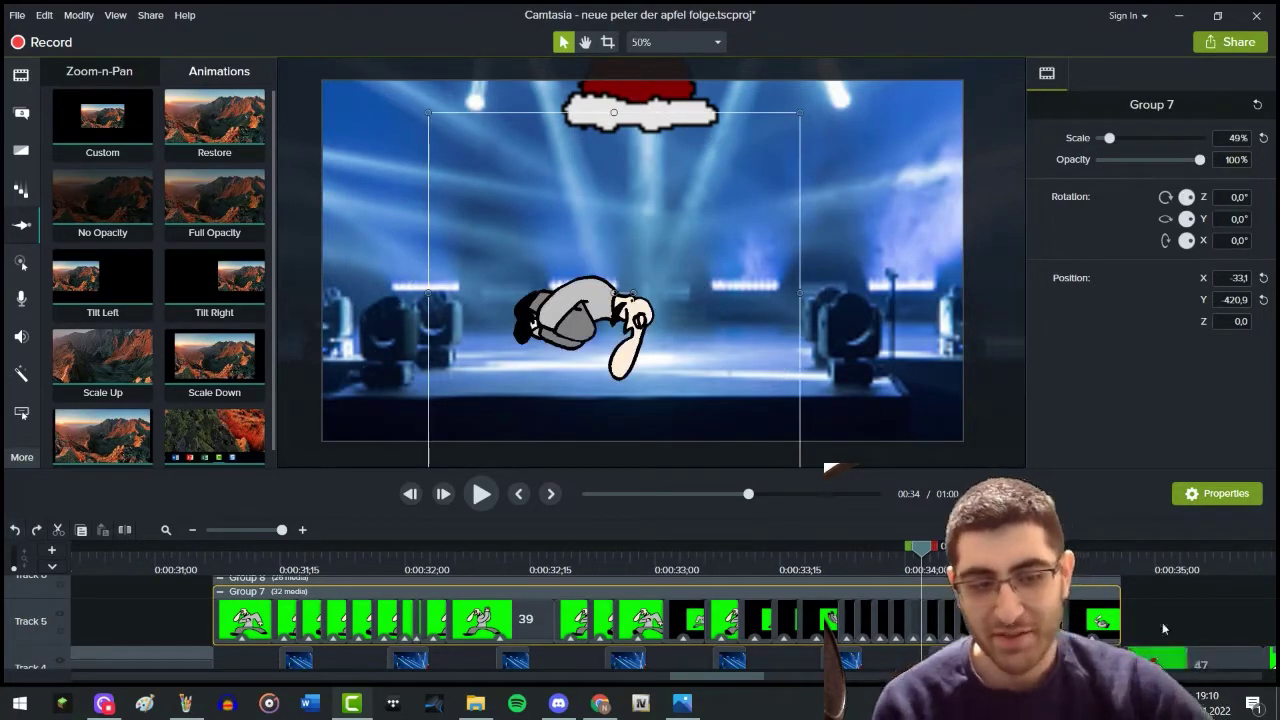
Play the stage scene and inspect the red colorized lighting clip in Track 4 and the hat on the canvas
click(1162, 622)
scroll(771, 610, down, 1)
scroll(770, 608, down, 1)
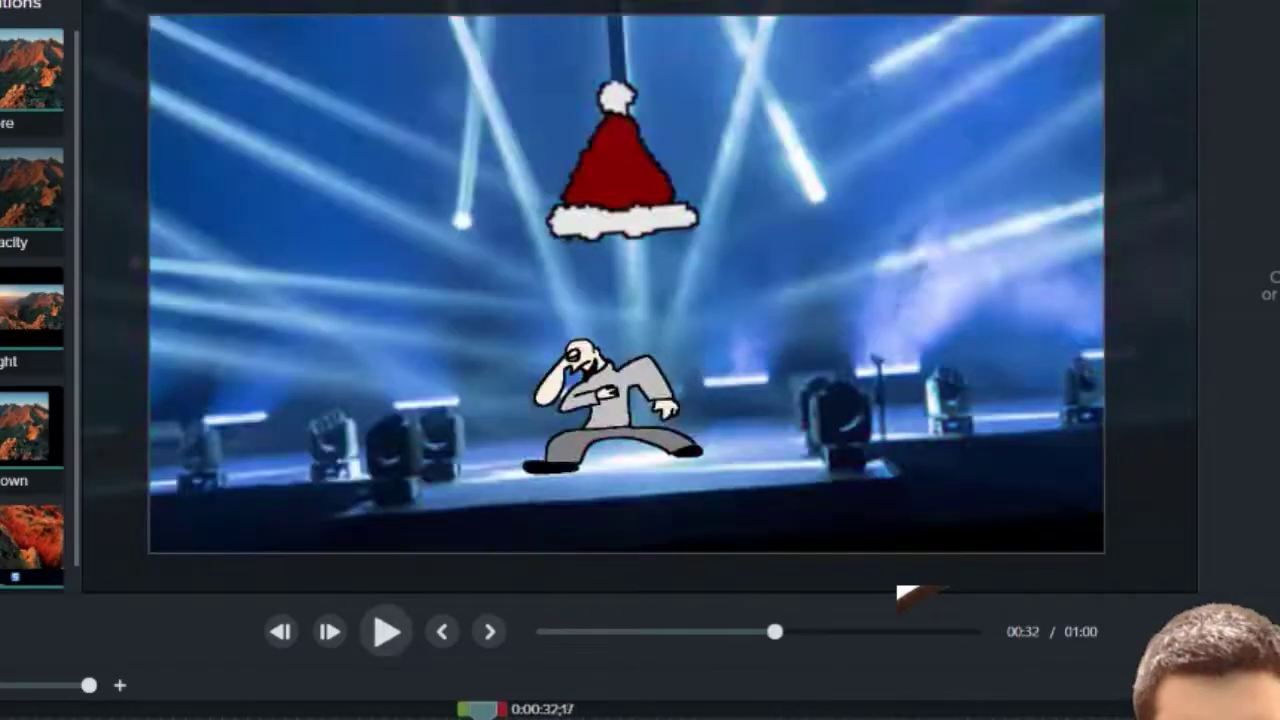
key(space)
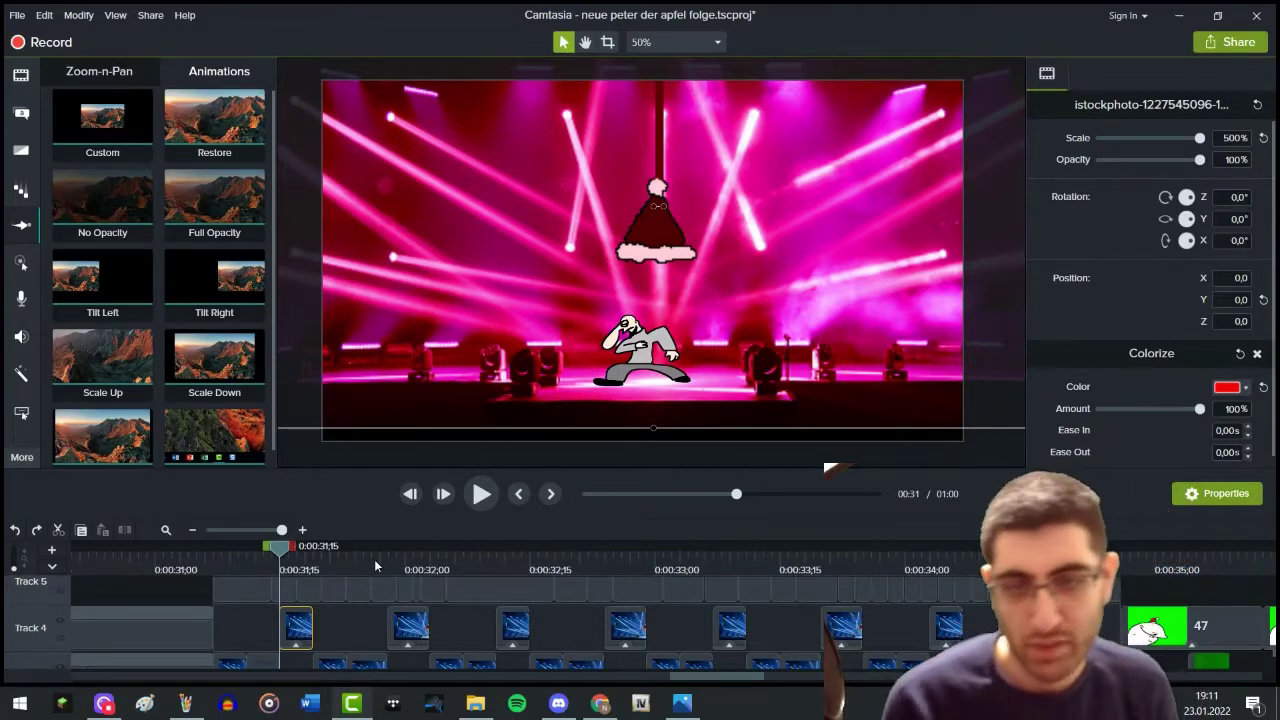
click(338, 624)
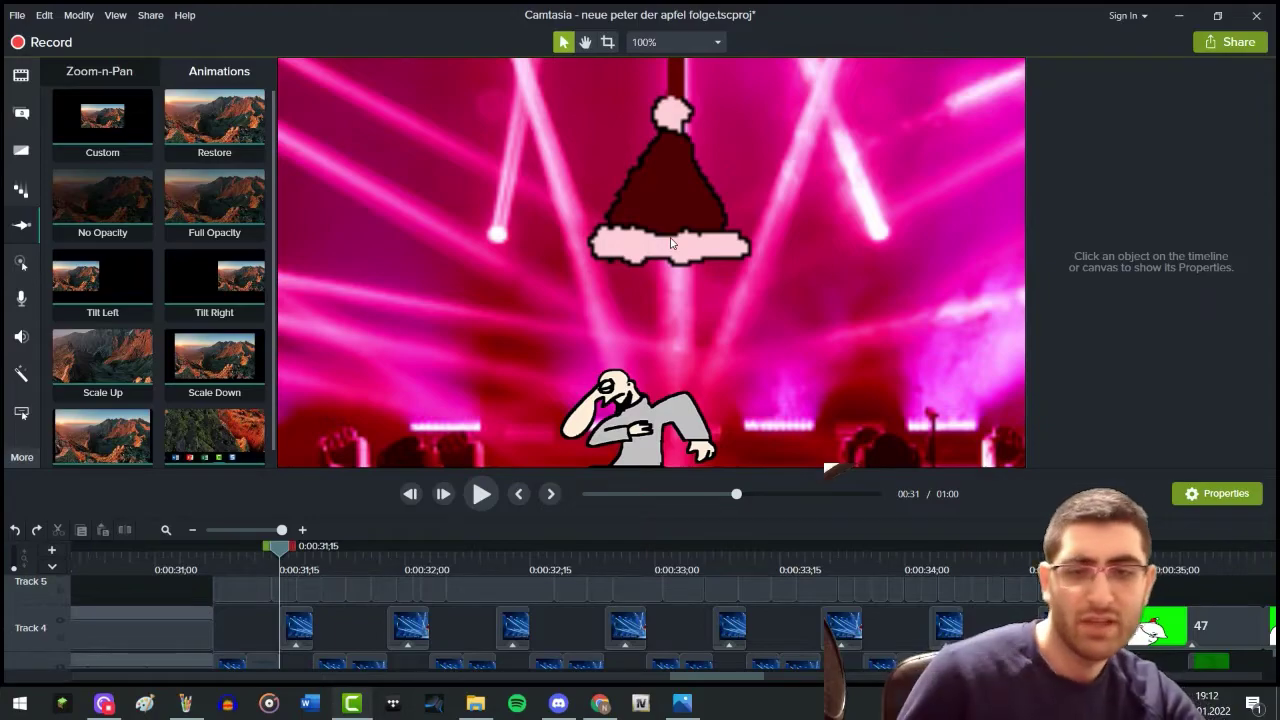
scroll(671, 243, down, 1)
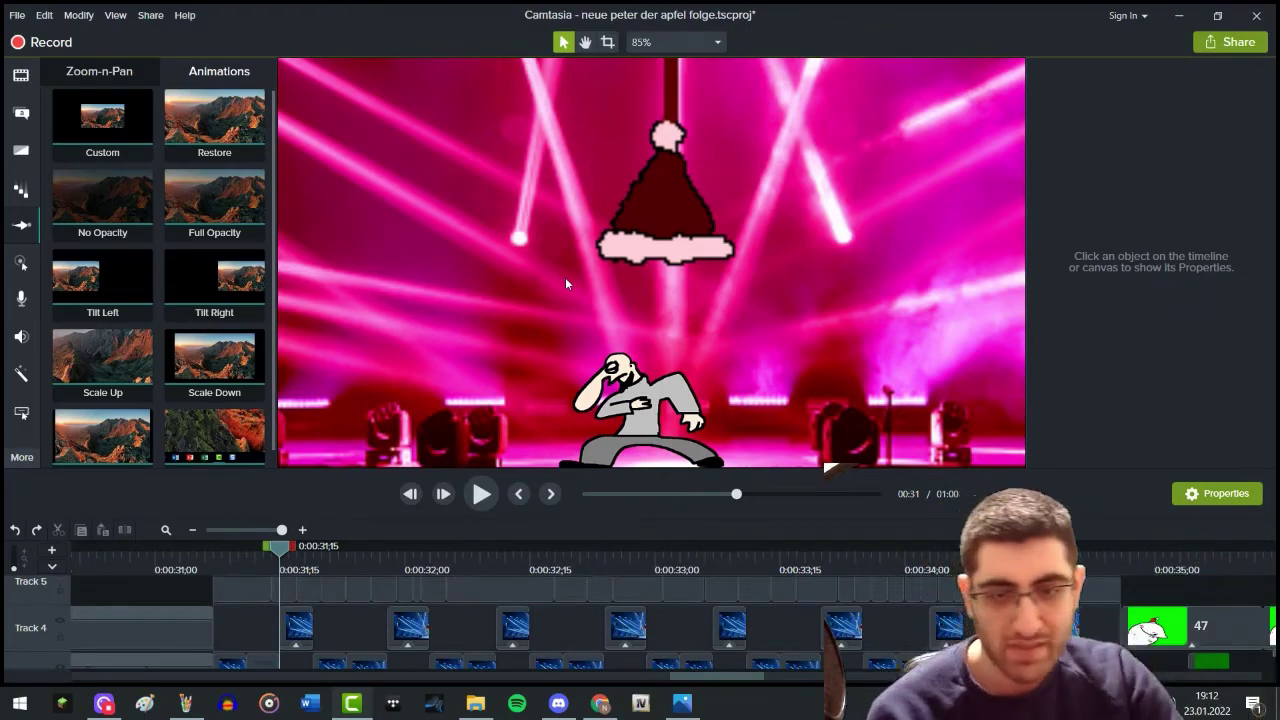
Examine clips 47 and 48 in Track 4 around 0:00:35;13 and the sound clip above them in Track 5
scroll(566, 283, down, 2)
click(760, 567)
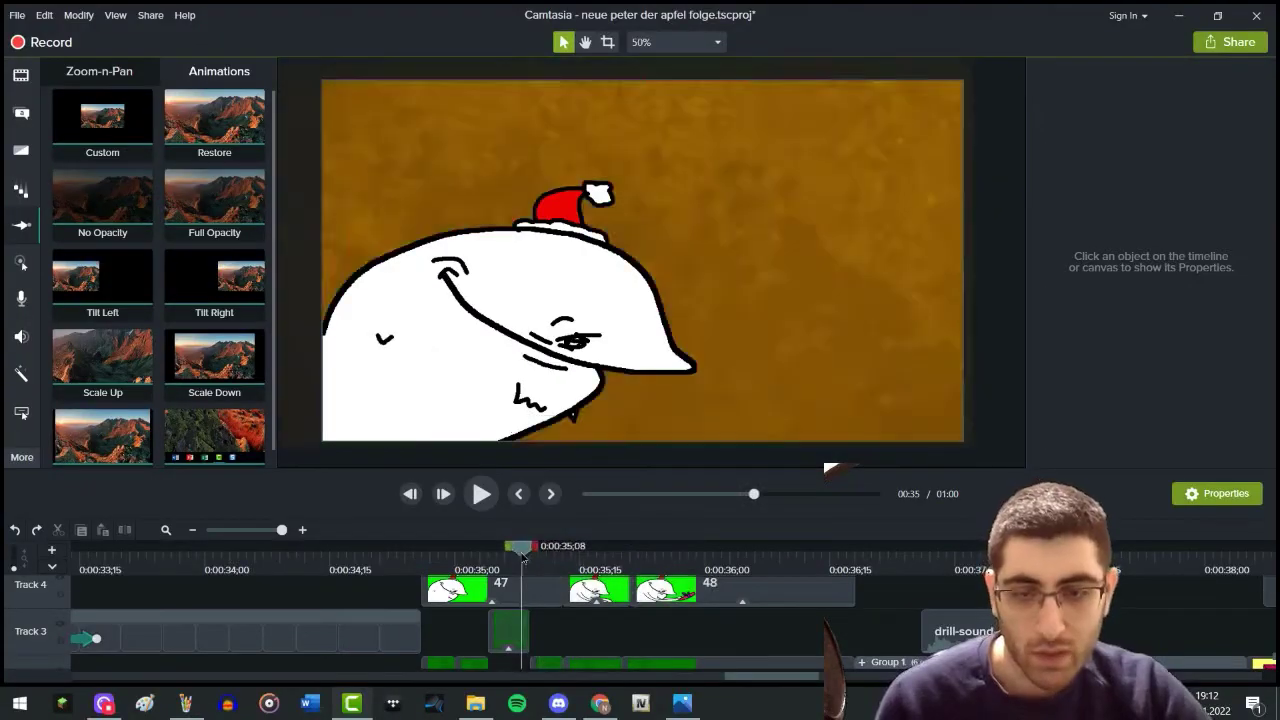
drag(522, 556, 564, 558)
scroll(591, 595, up, 3)
scroll(625, 590, down, 2)
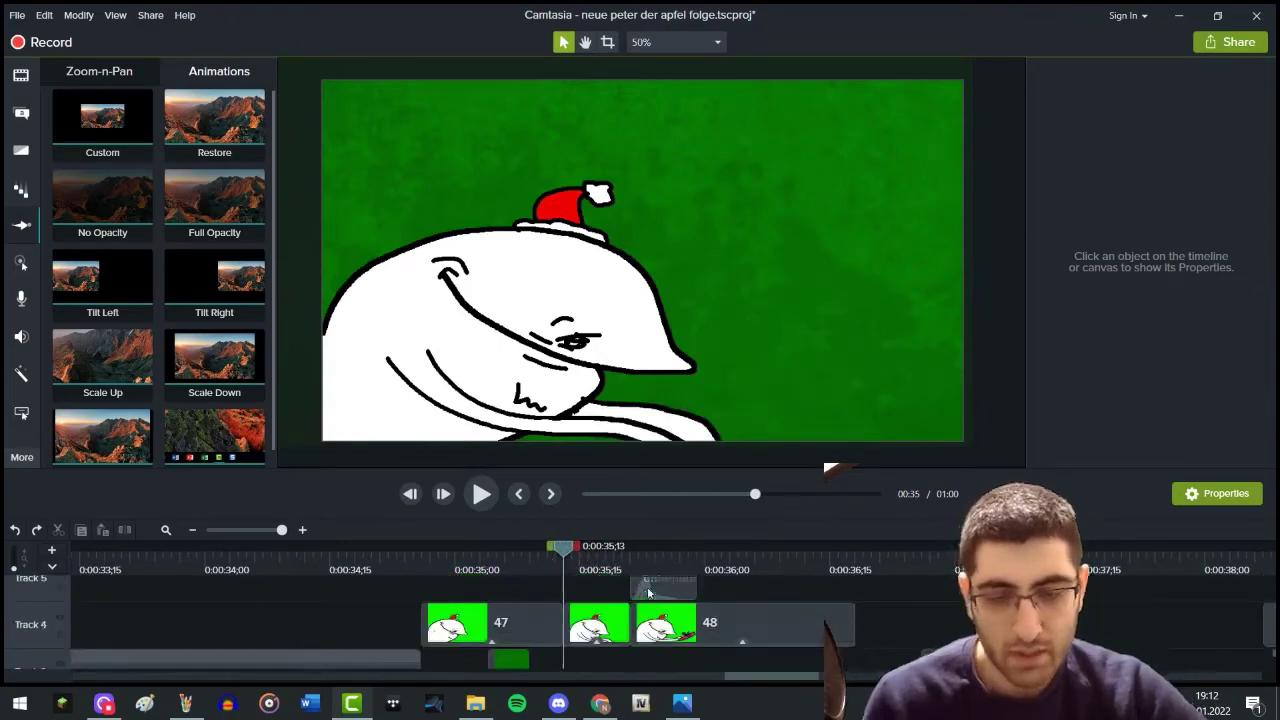
drag(649, 590, 649, 581)
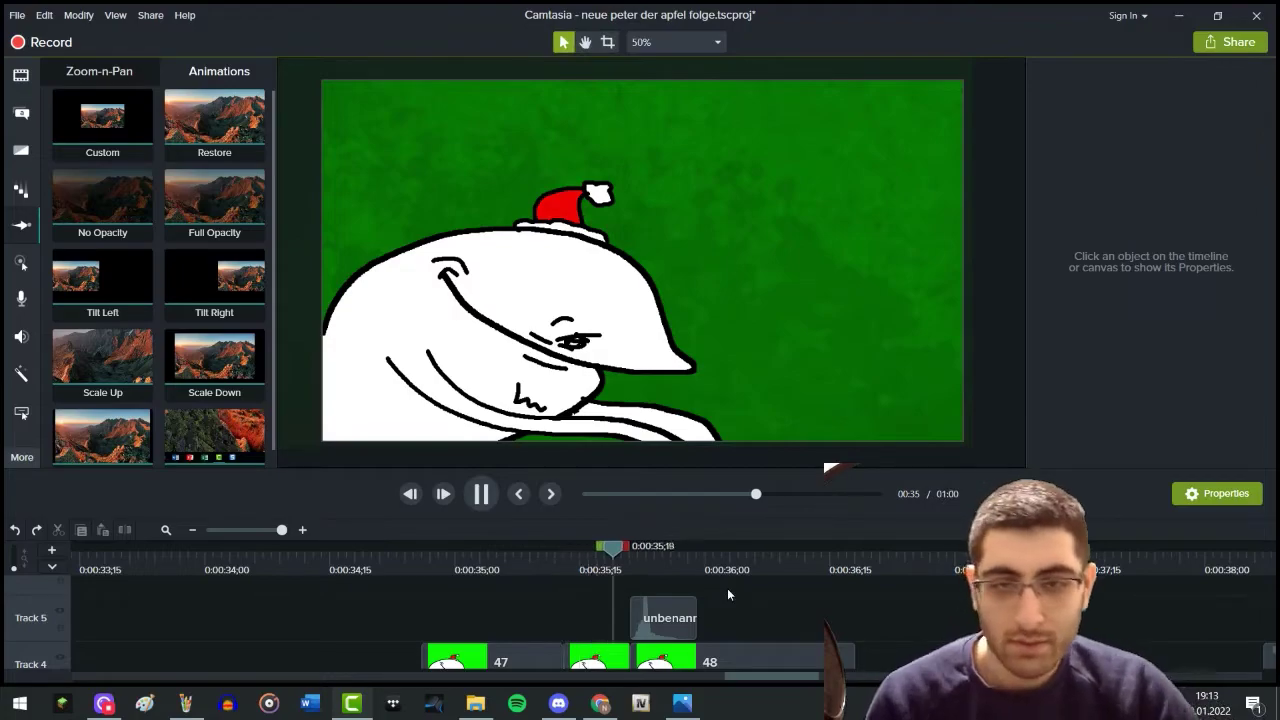
Play on to the pink gift box scene and scrub through its Group 1 to 0:00:37;02
key(space)
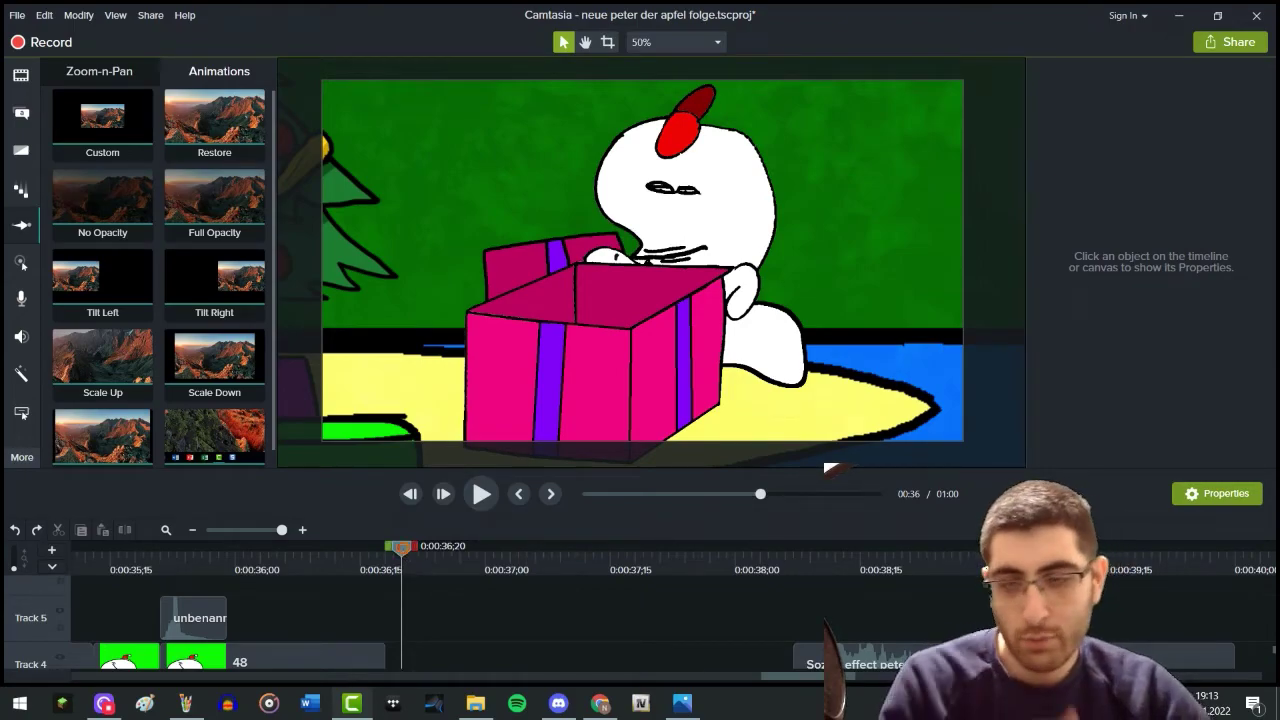
drag(386, 552, 502, 558)
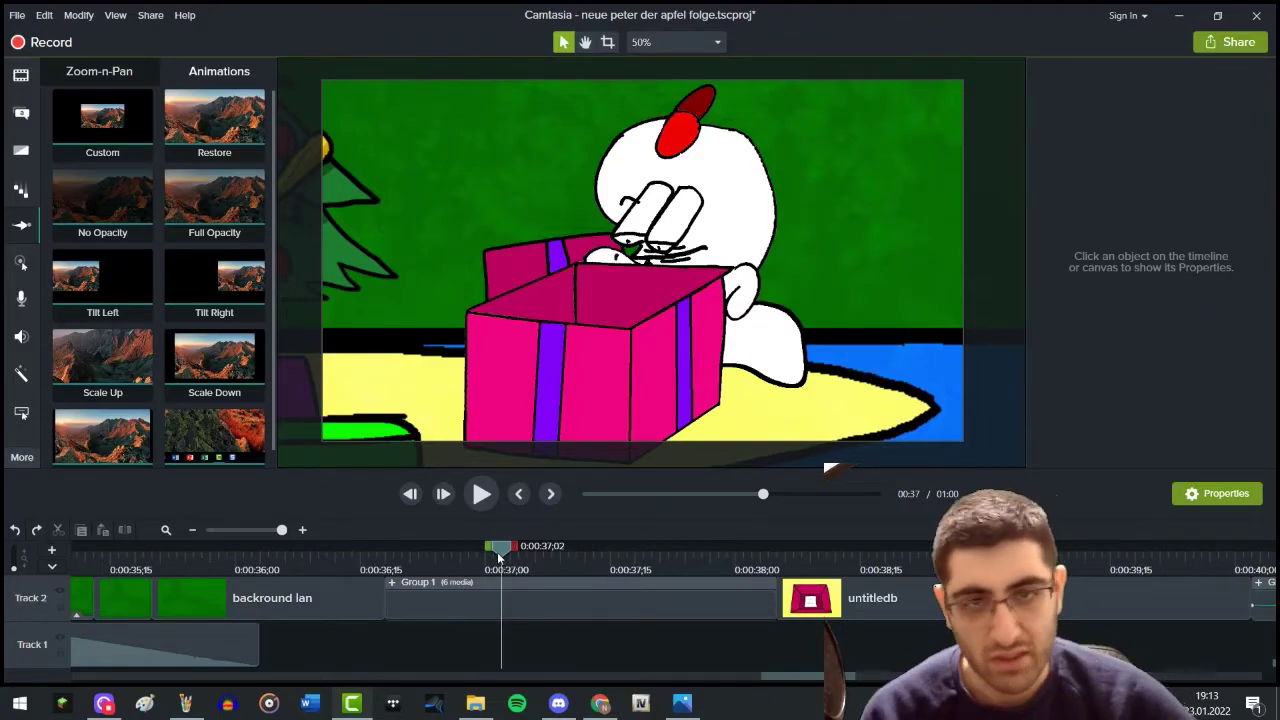
scroll(530, 616, up, 1)
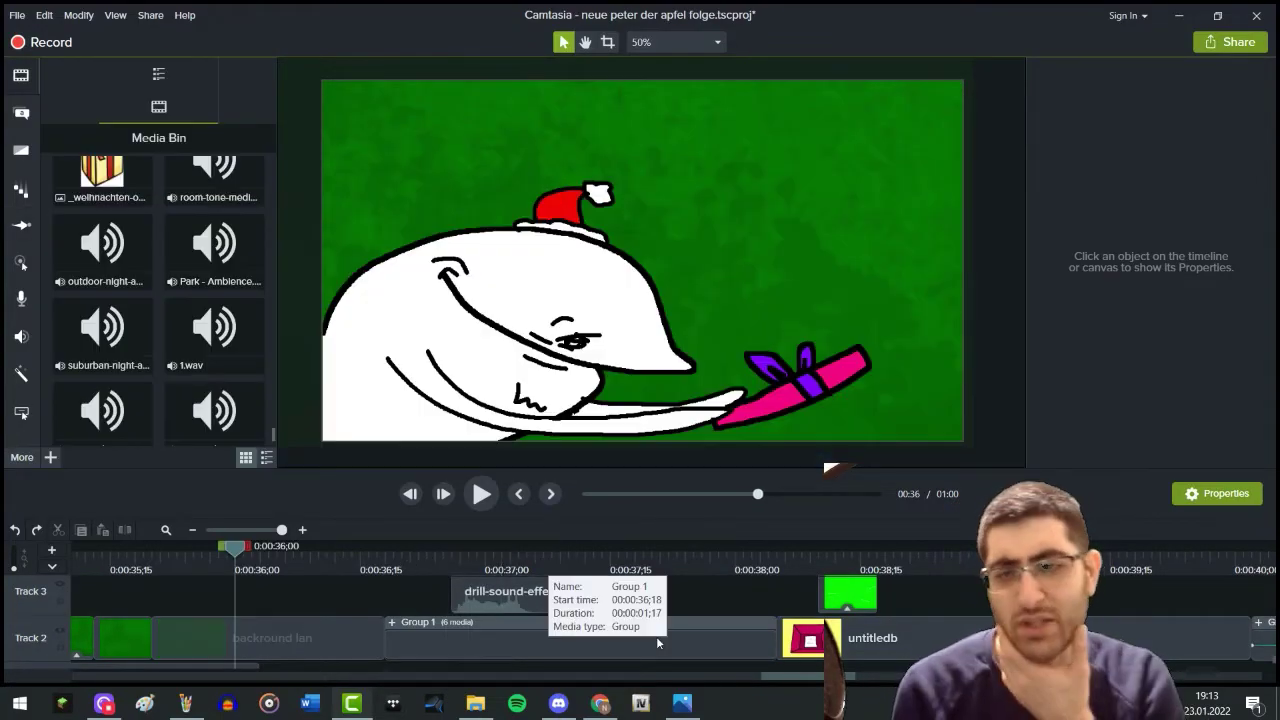
Switch to File Explorer and review the drawn frame images in Photos, including 54.PNG and 59.PNG
click(475, 703)
scroll(493, 425, up, 10)
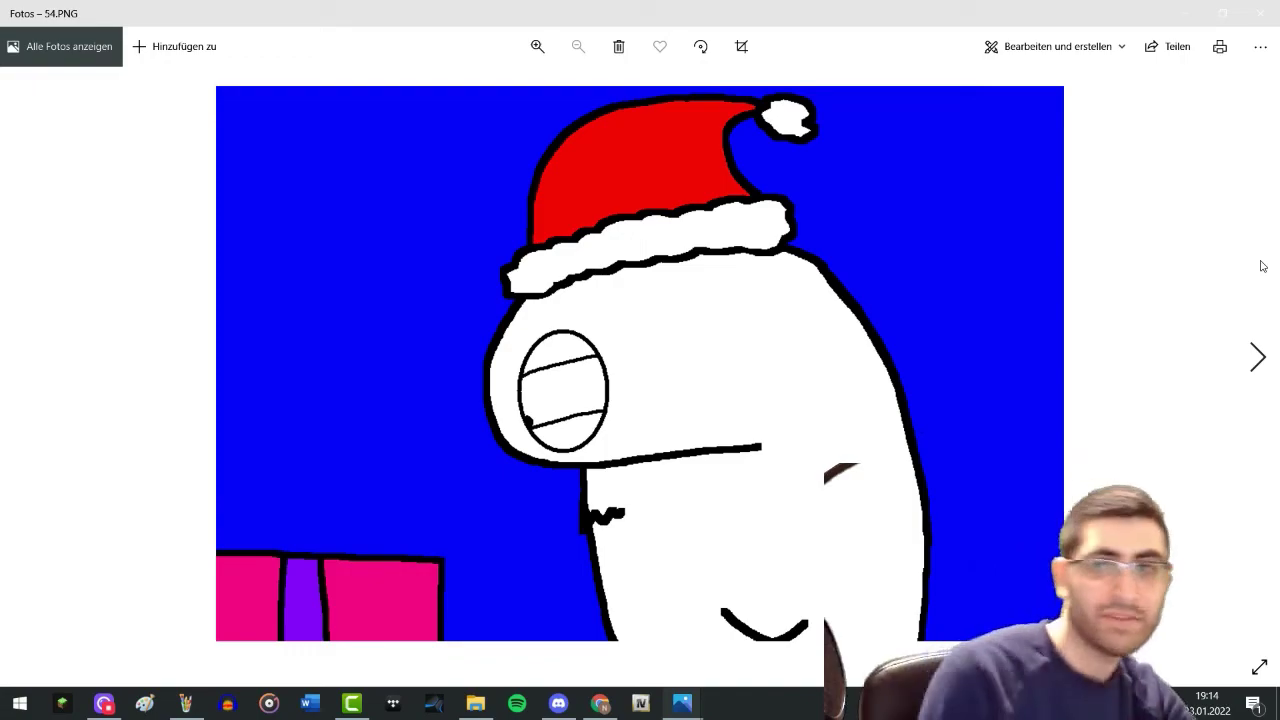
key(Right)
key(Right)
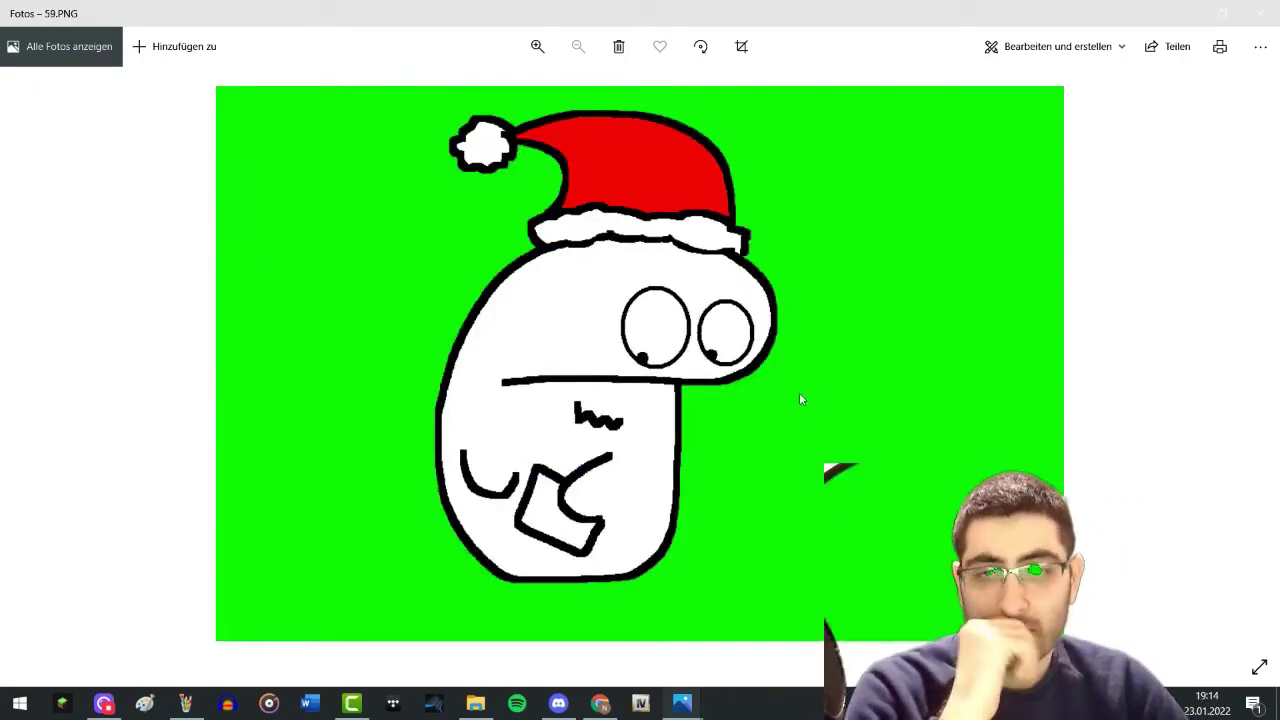
key(Left)
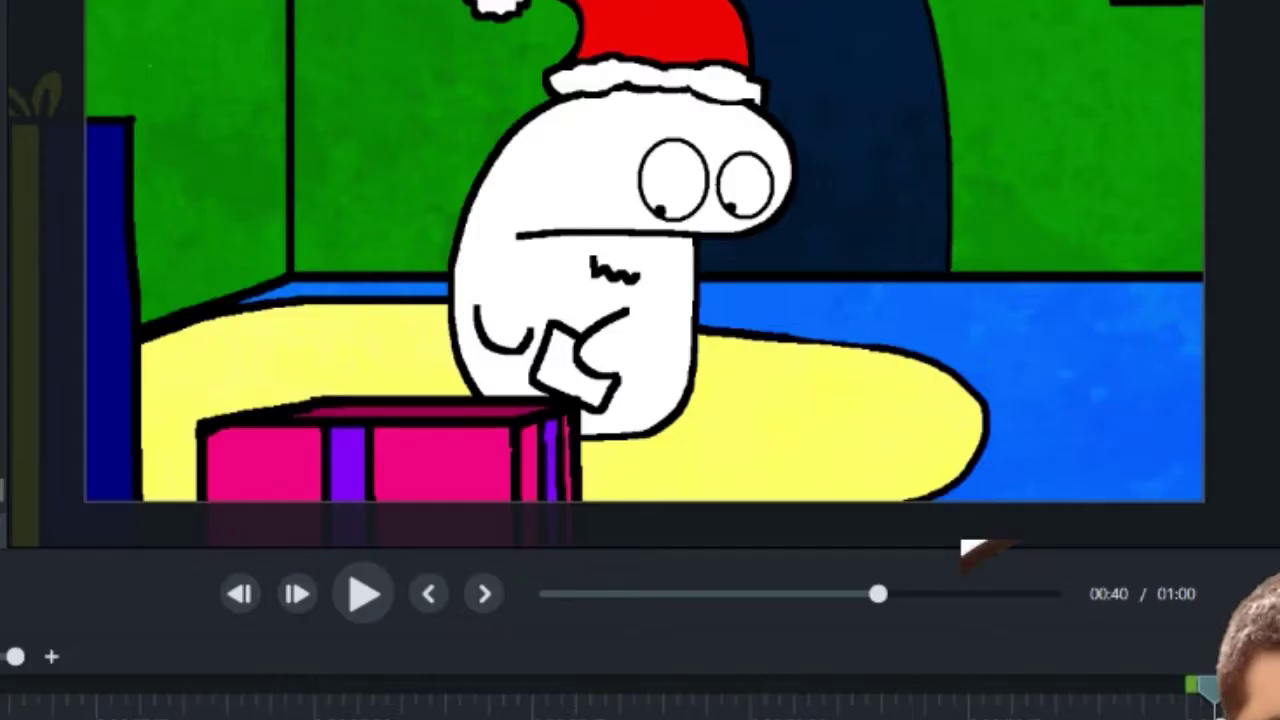
Magnify the canvas to 250% on the purple-framed apple picture hanging on the green wall
scroll(720, 63, up, 2)
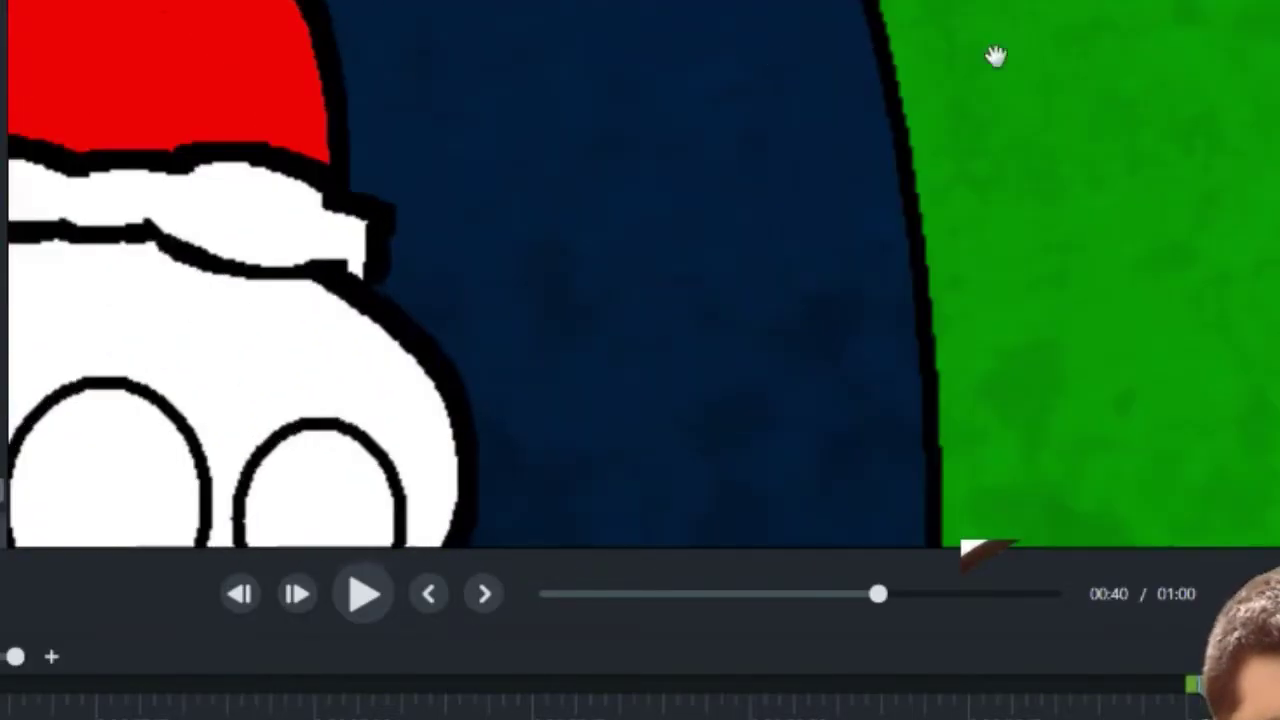
drag(871, 57, 306, 451)
drag(794, 117, 415, 297)
scroll(760, 140, up, 2)
drag(760, 140, 190, 340)
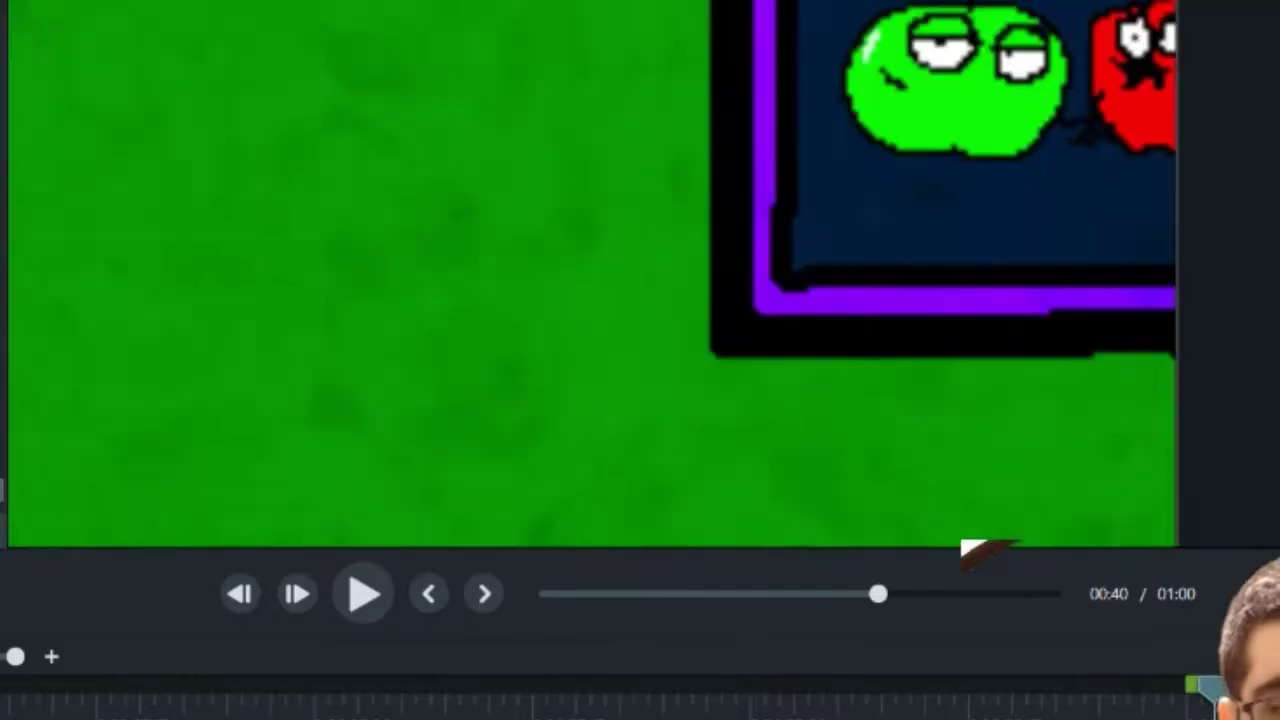
drag(906, 16, 583, 183)
drag(607, 258, 628, 236)
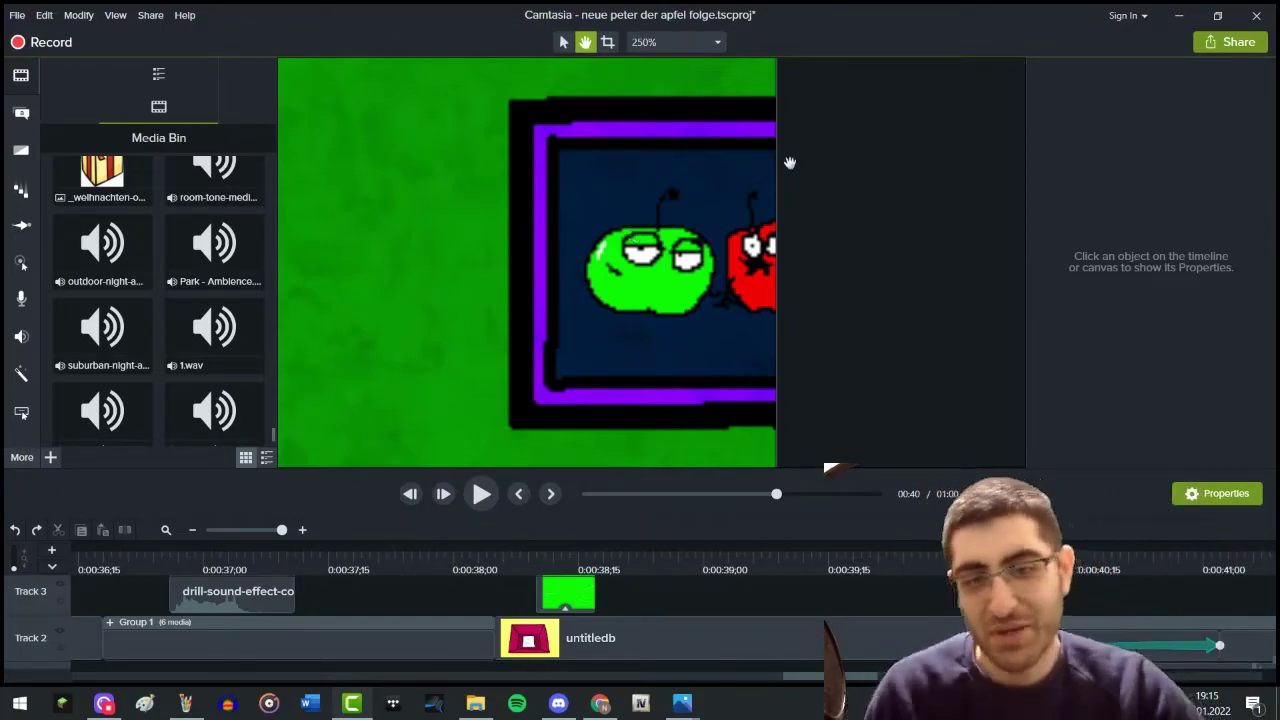
Return the canvas to 50% so the whole living room scene fits the view
scroll(612, 270, down, 3)
drag(609, 280, 982, 55)
mouse_move(571, 334)
mouse_down()
mouse_move(811, 271)
mouse_move(593, 330)
mouse_up()
scroll(593, 330, down, 4)
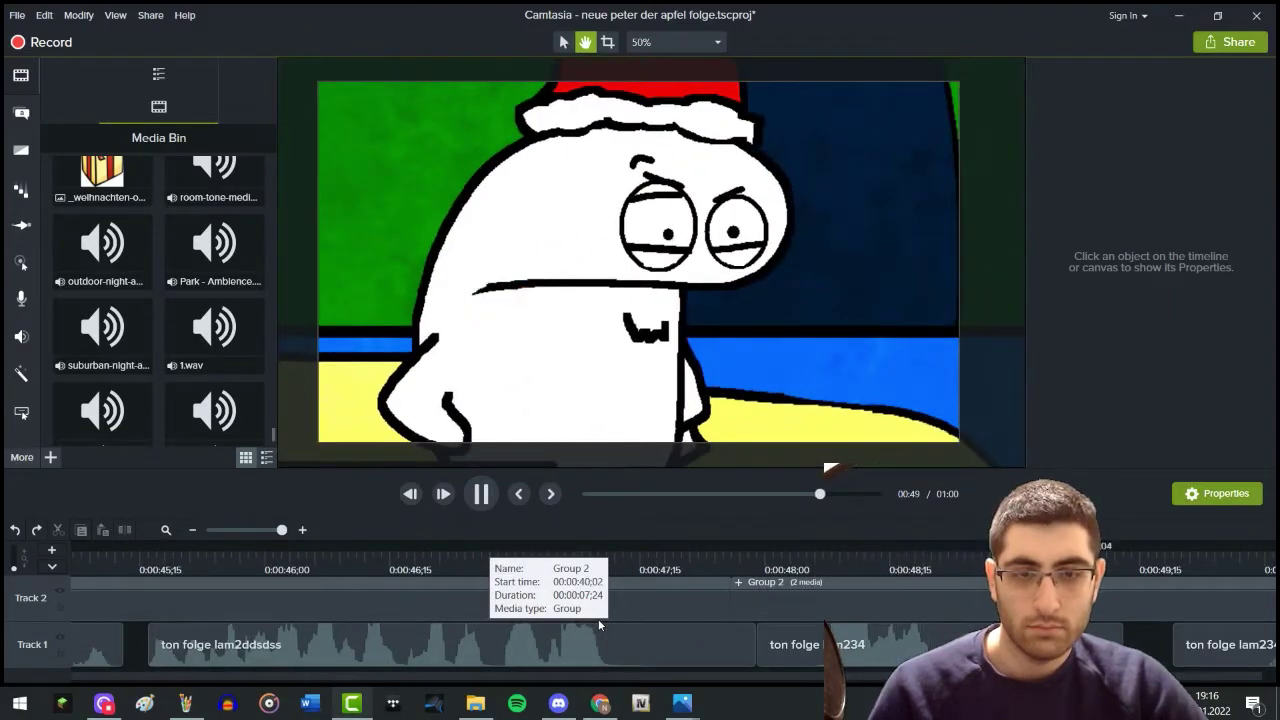
Replay the cut to the character's close-up in Group 2 from 0:00:48;01 to 0:00:49;09
key(space)
click(780, 580)
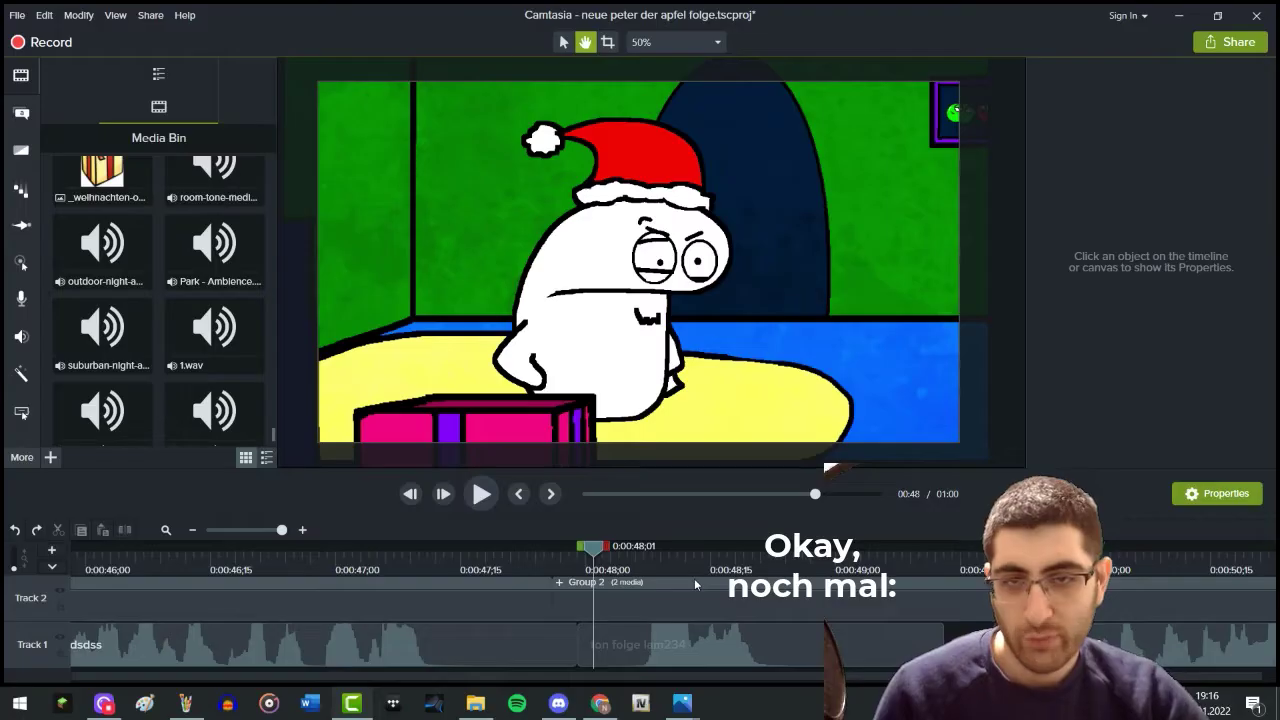
key(space)
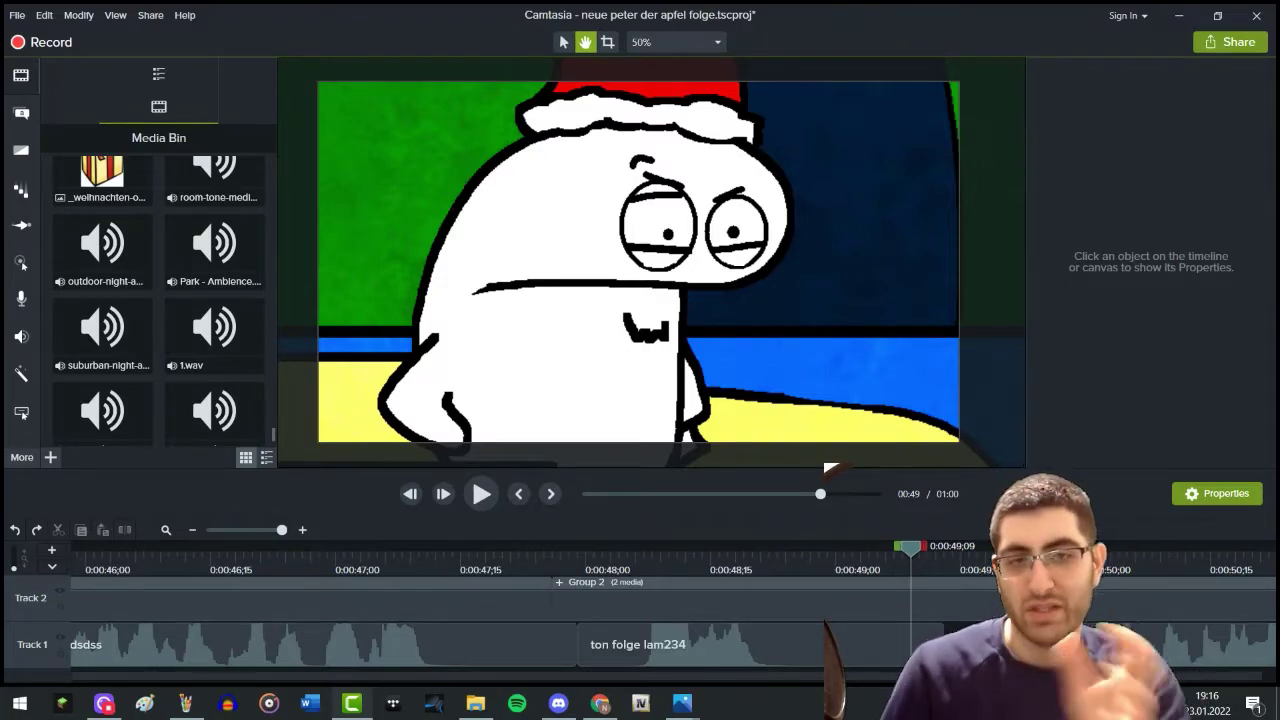
key(space)
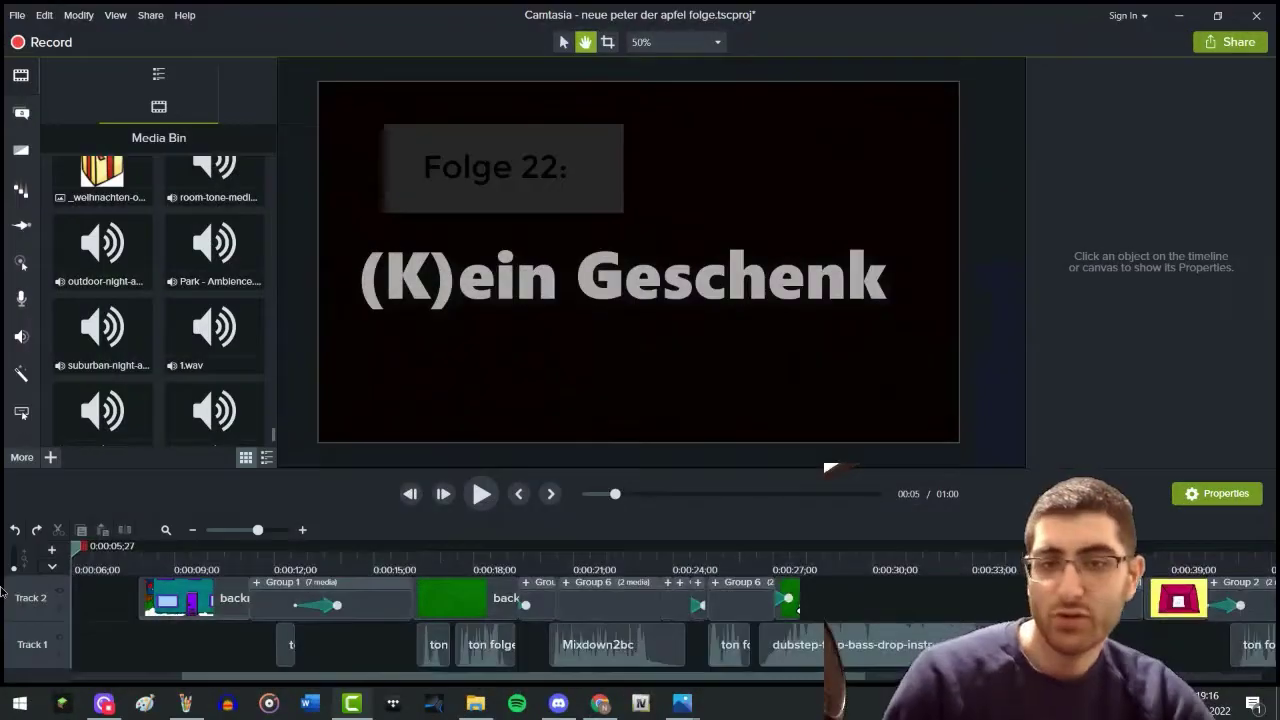
Scrub the timeline to the snowy house exterior at 0:00:10;06
drag(24, 590, 410, 584)
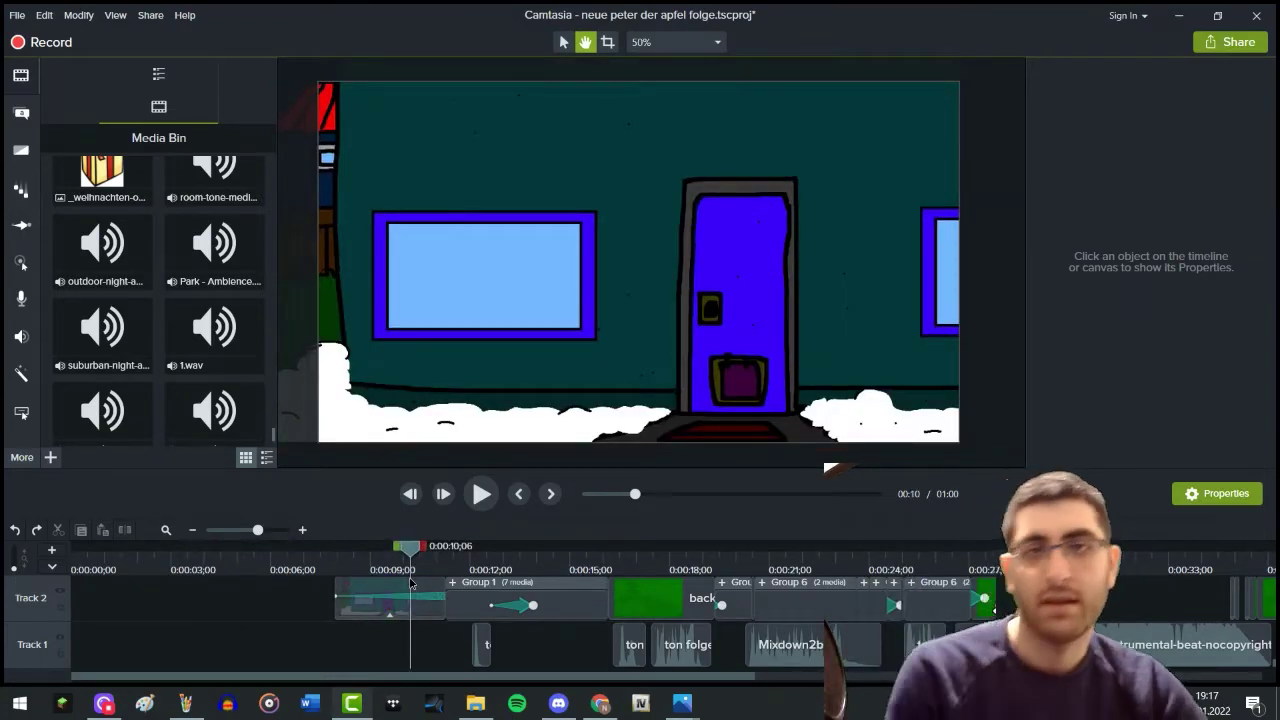